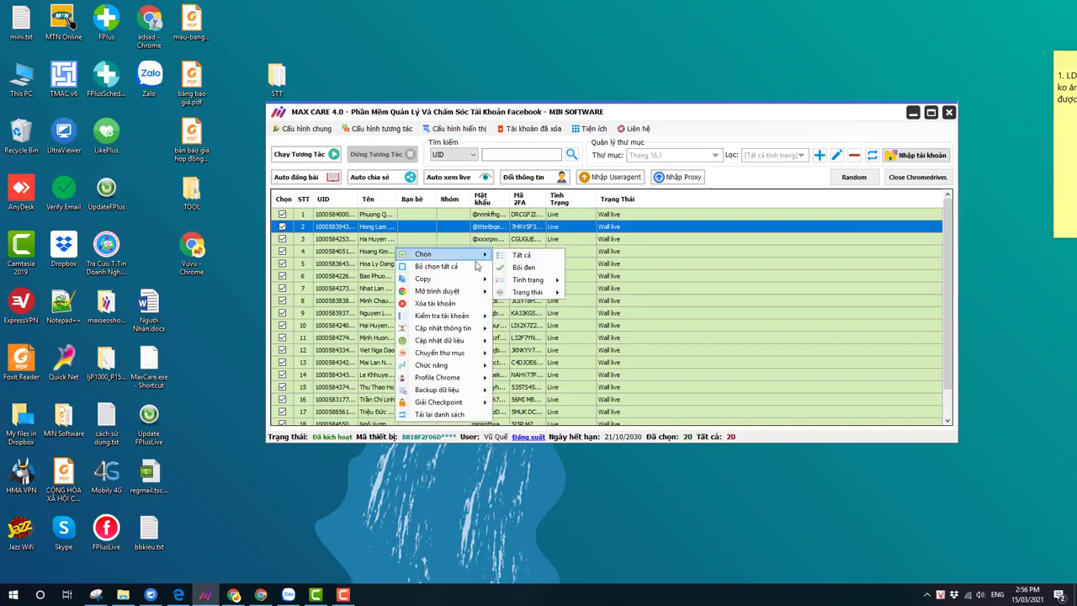
Select all accounts in the list, launch the automatic posting tool and open its posting configuration.
click(517, 254)
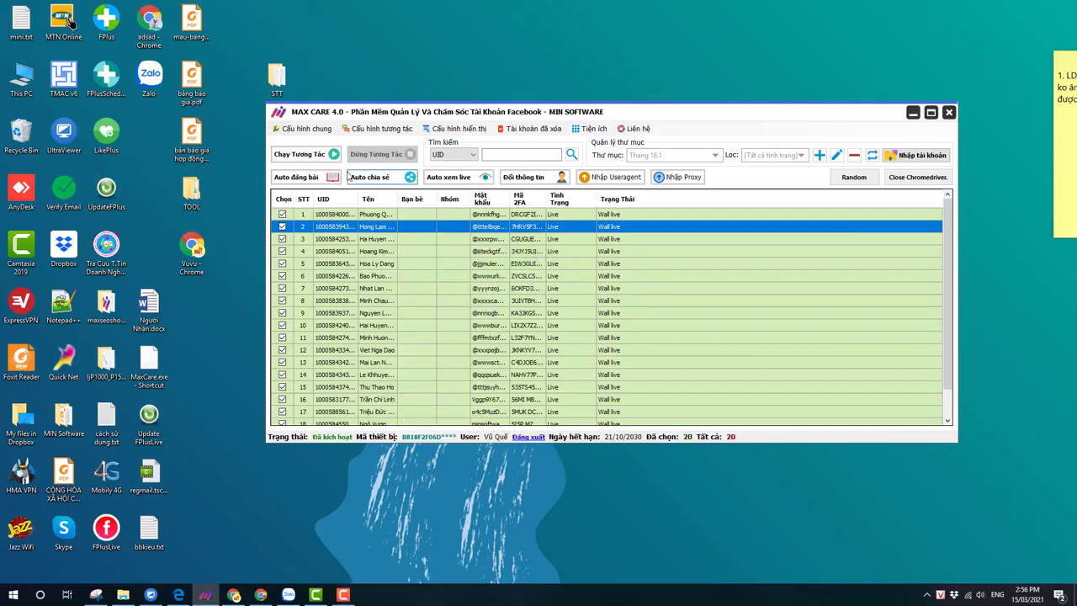
click(299, 178)
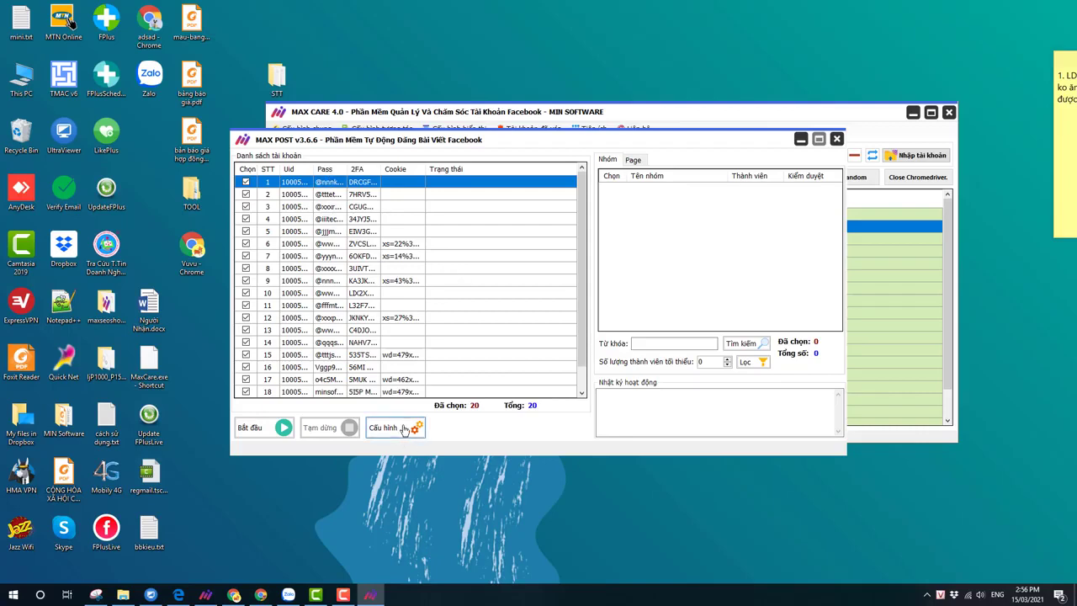
click(403, 430)
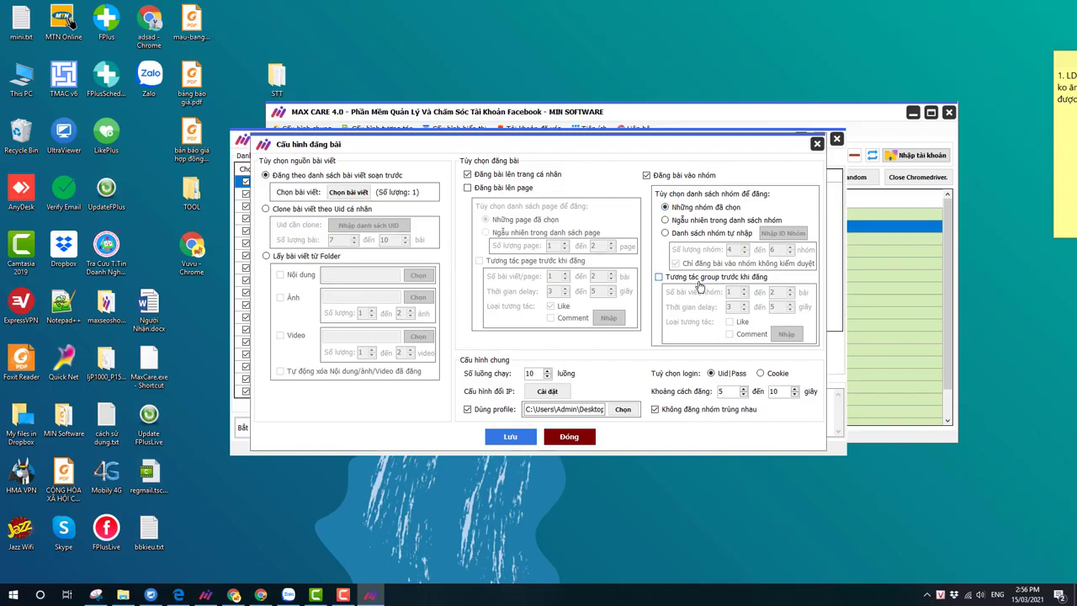
Enable posting to pages, set both pages and groups to random selection, and turn on page and group interaction before posting.
click(521, 192)
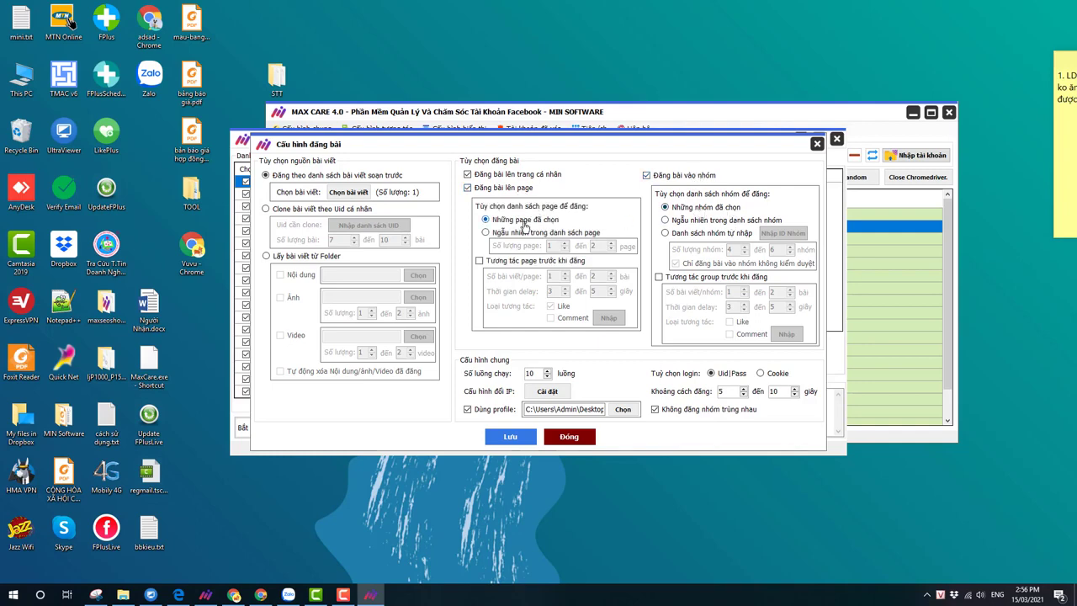
click(551, 234)
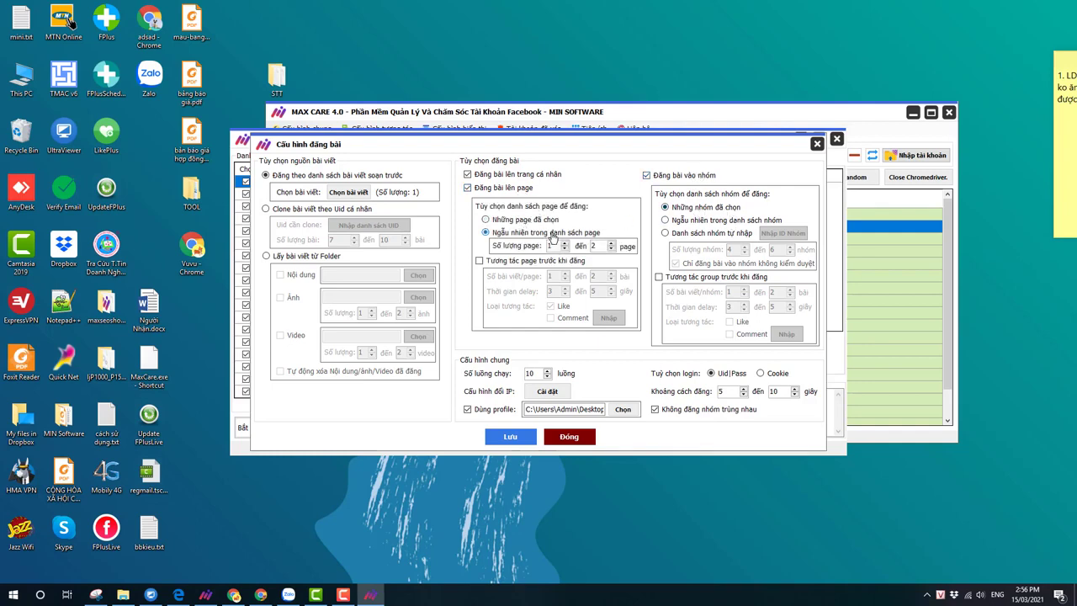
click(702, 221)
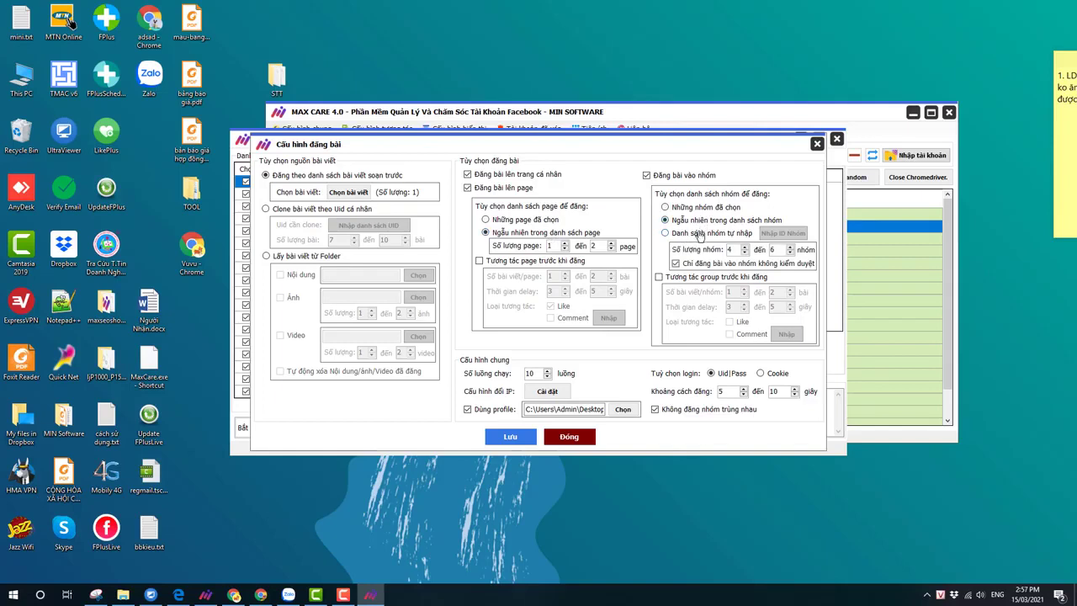
click(569, 264)
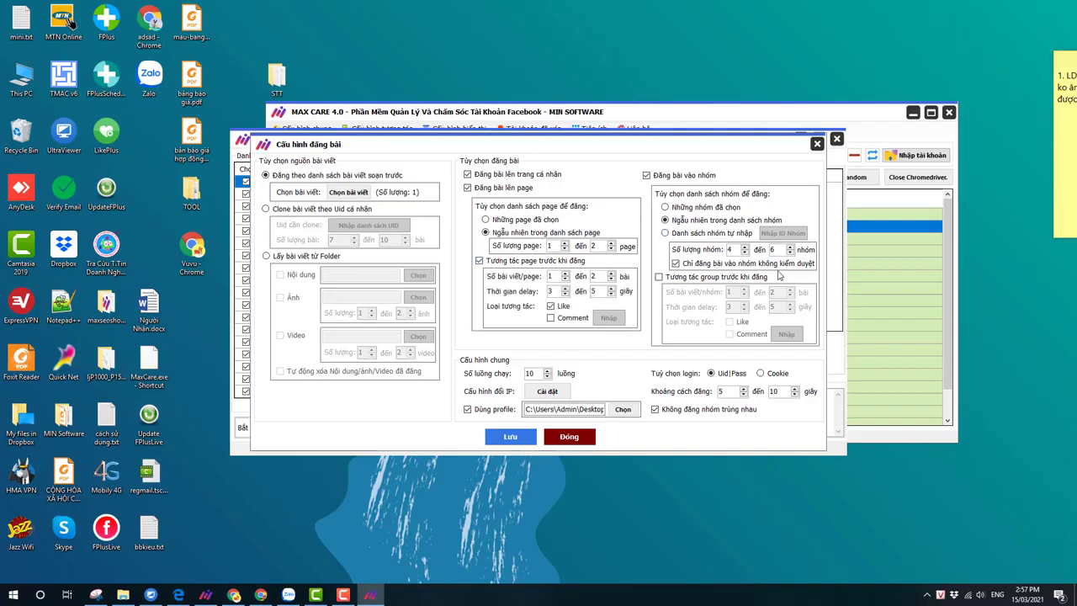
click(702, 277)
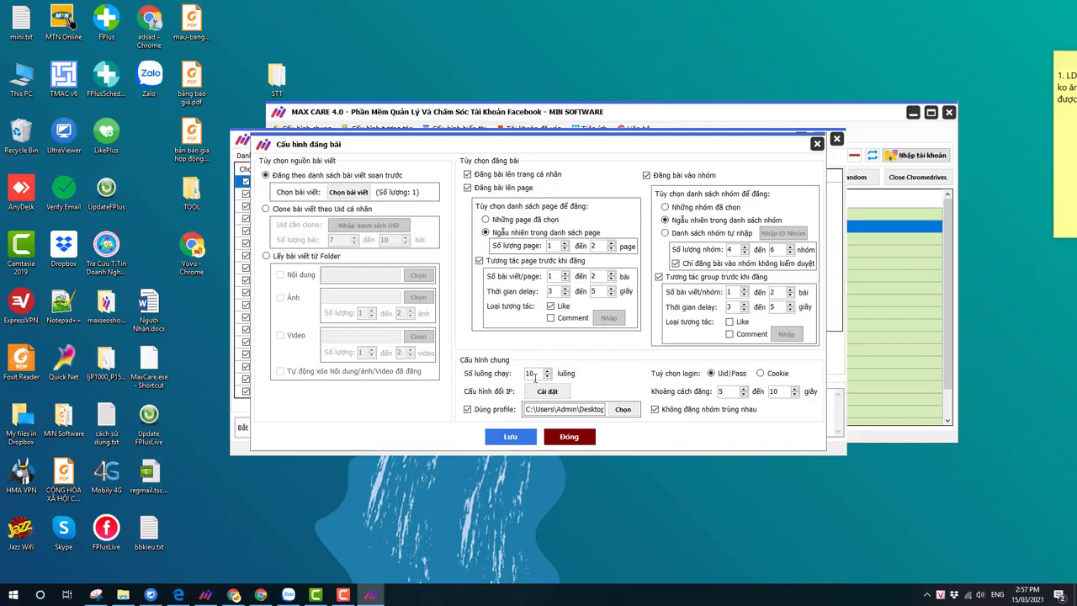
drag(503, 144, 659, 120)
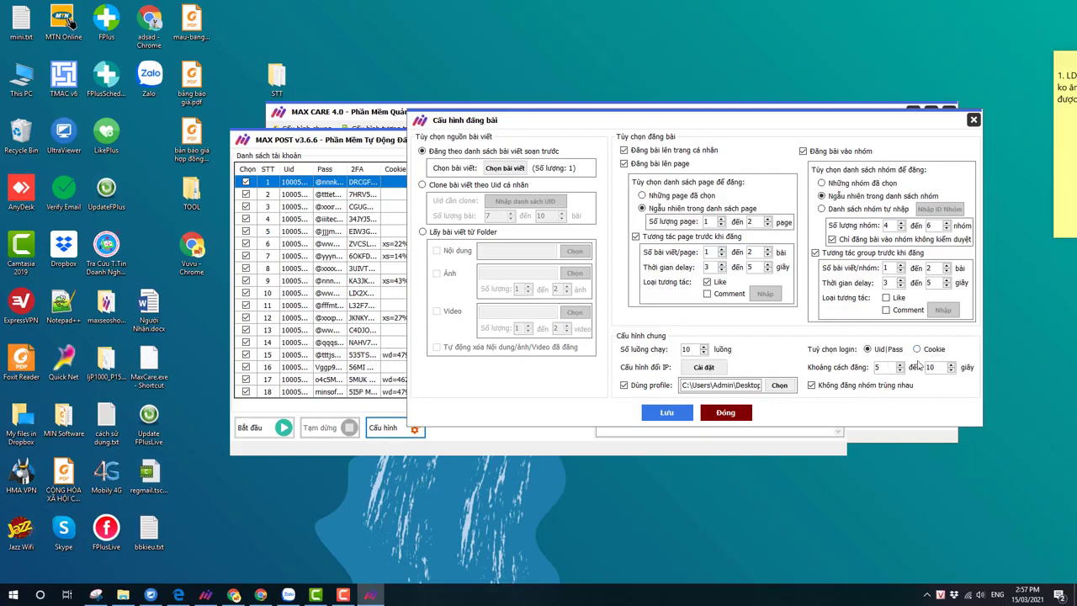
drag(891, 366, 869, 366)
drag(938, 368, 925, 367)
click(850, 388)
Open the post selection and add a new topic named "Test demo" through the topic manager.
click(516, 169)
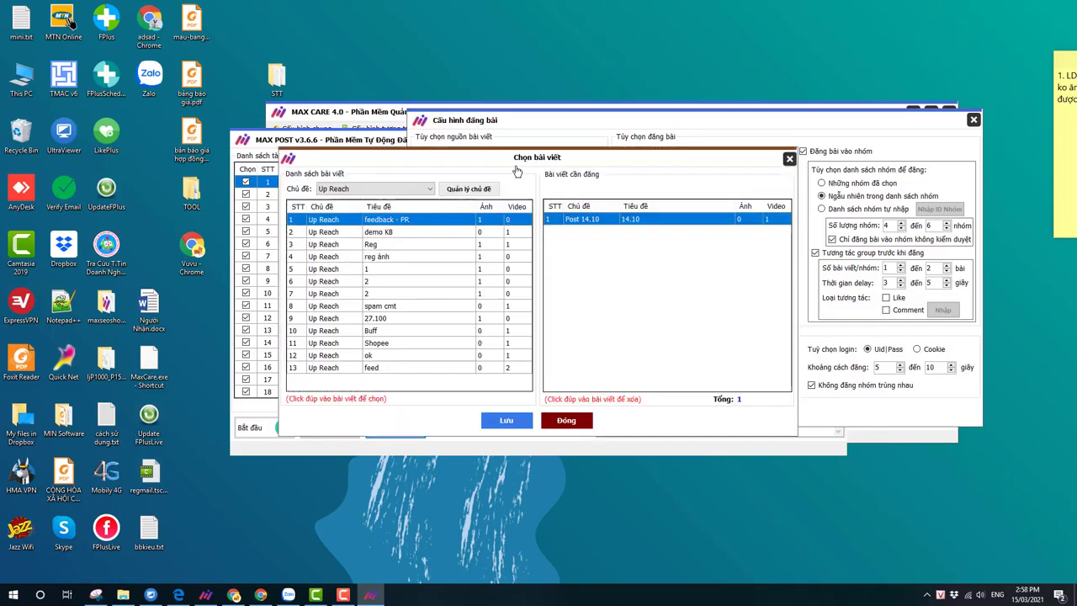
click(462, 192)
right_click(507, 354)
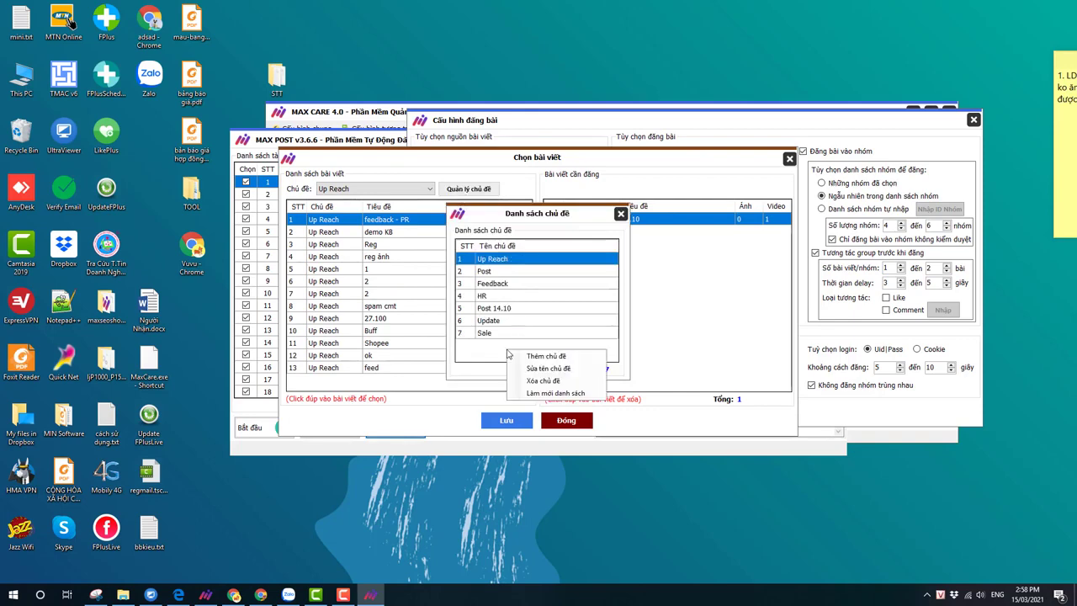
click(535, 356)
click(546, 289)
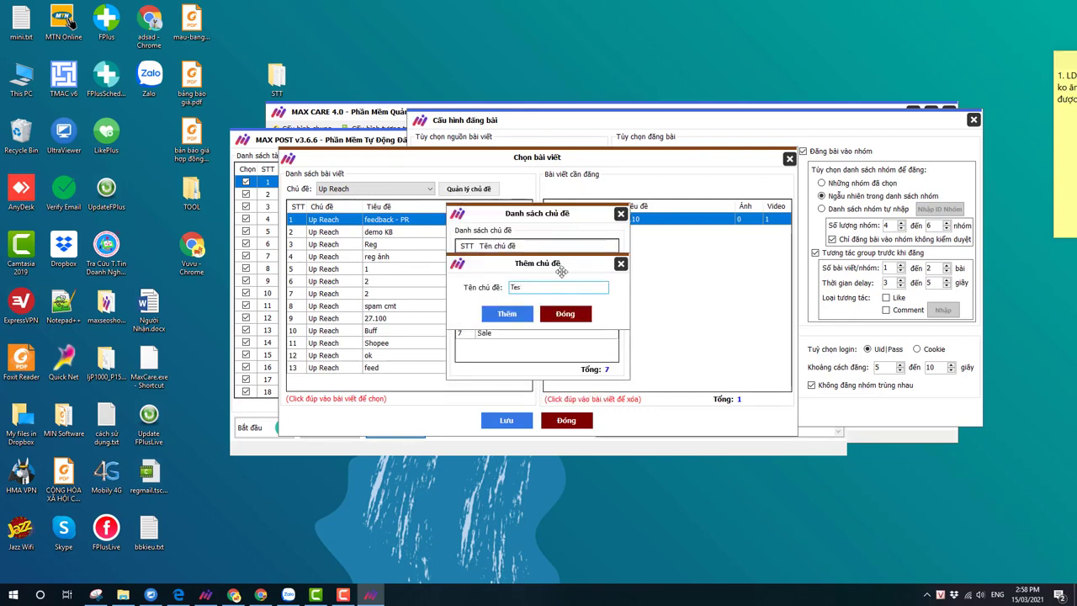
click(506, 313)
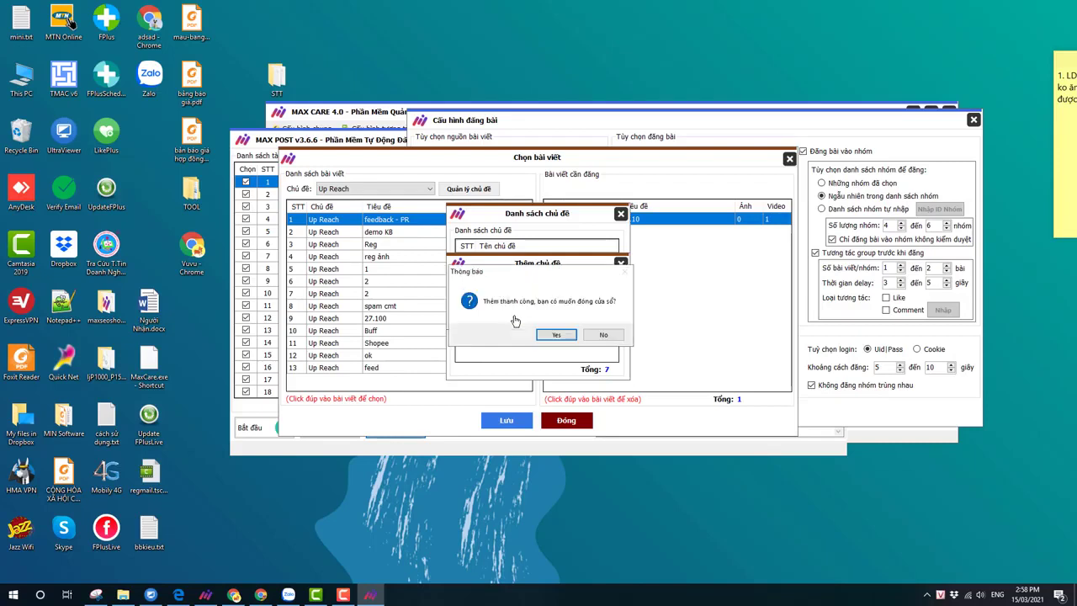
click(557, 339)
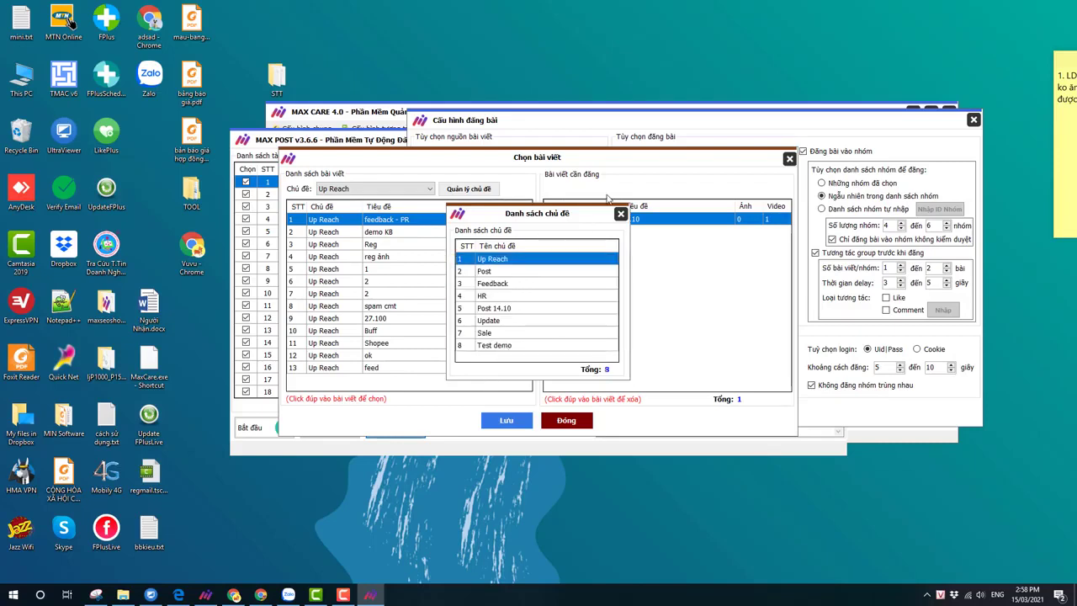
click(620, 214)
Switch the post list to the Test demo topic and remove the 14.10 post from the posts queued for publishing.
click(378, 188)
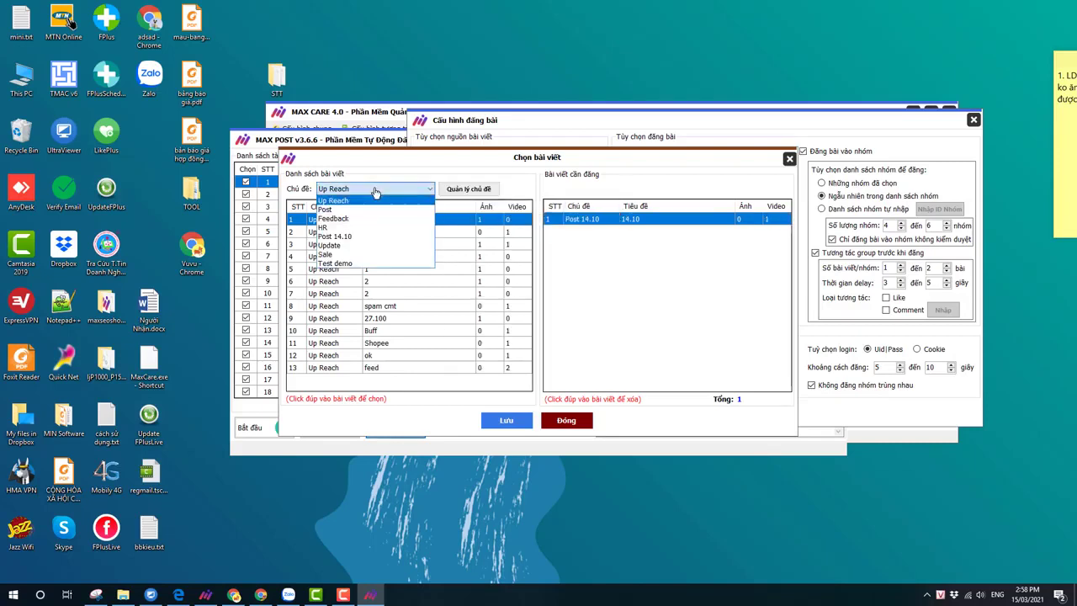
click(347, 264)
double_click(670, 220)
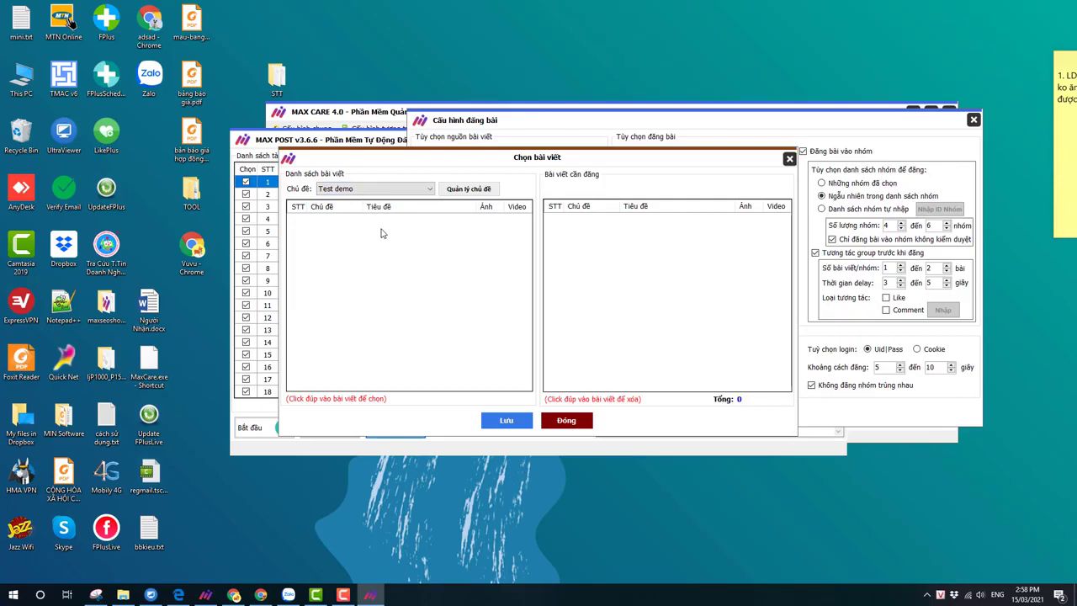
Start a new post under the Test demo topic and enter "ban" as its title.
right_click(311, 249)
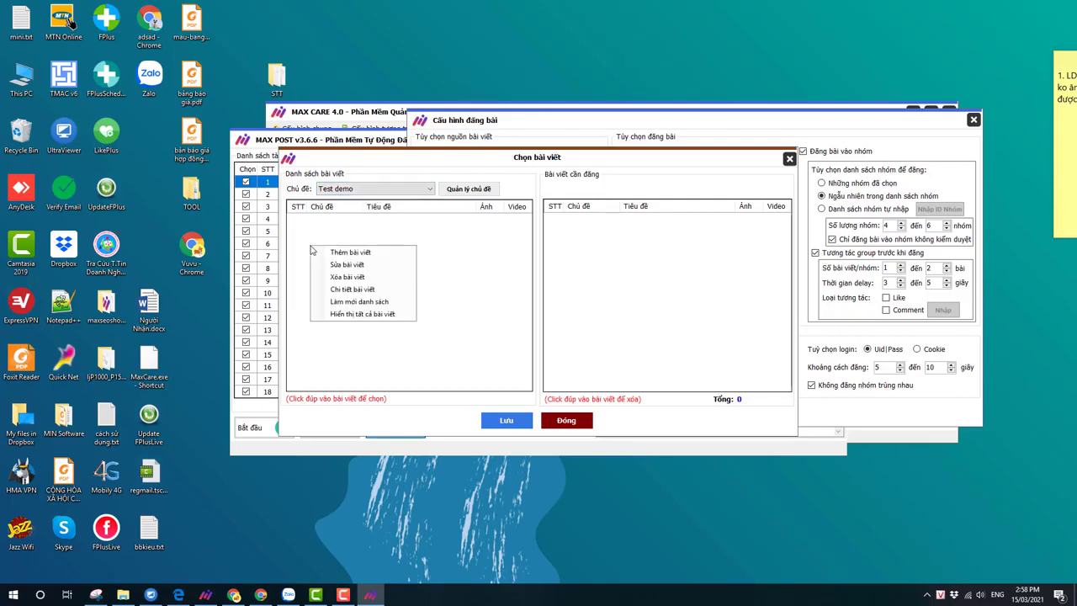
click(353, 252)
click(610, 175)
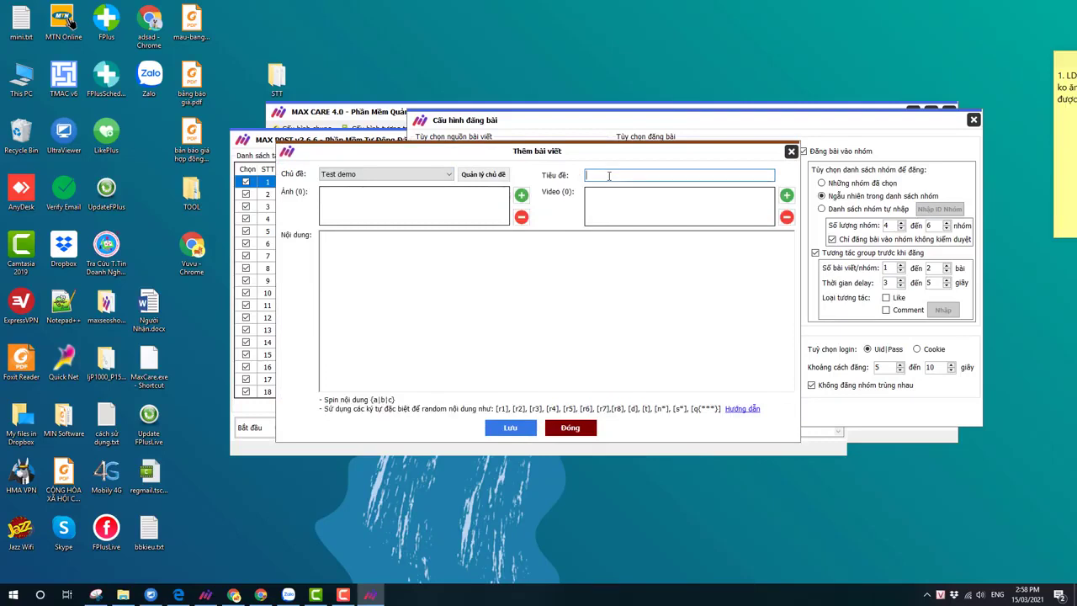
text(bans)
Run UnikeyNT as administrator to enable Vietnamese typing.
right_click(943, 596)
click(861, 587)
click(3, 598)
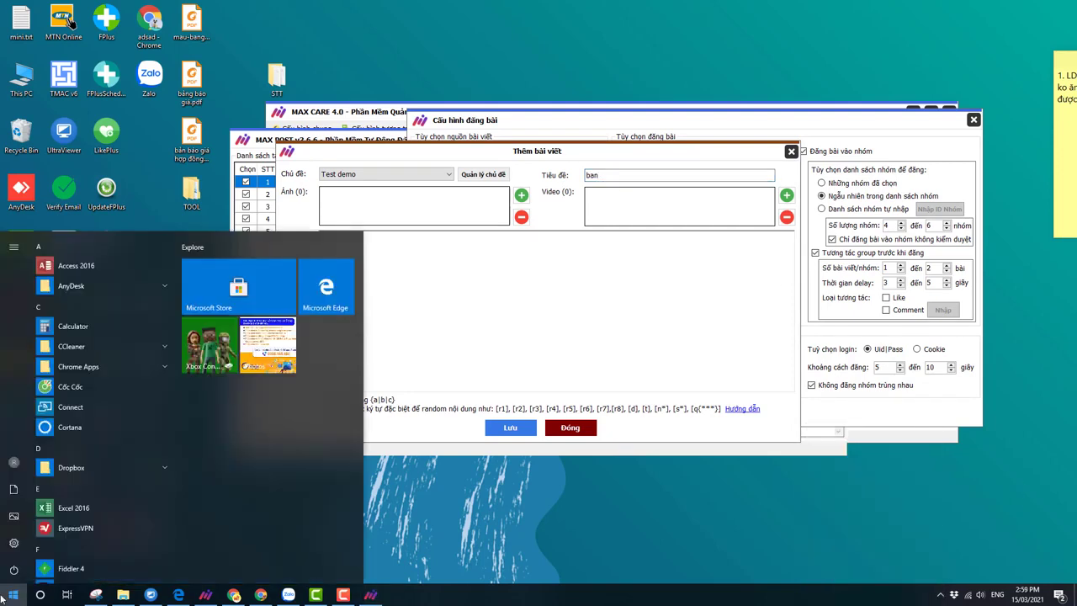
text(uni)
right_click(114, 299)
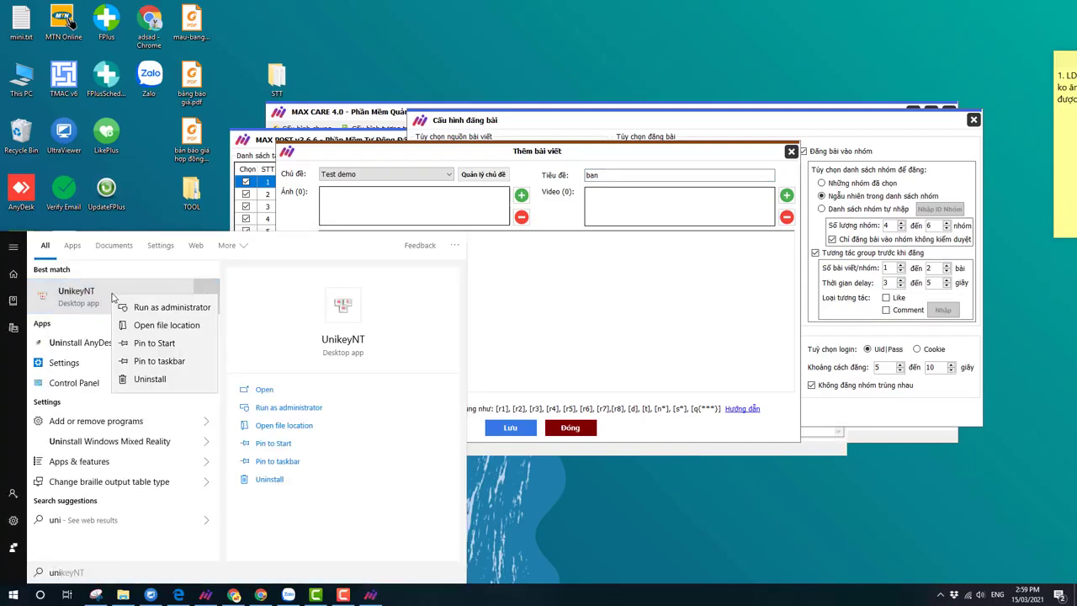
click(158, 308)
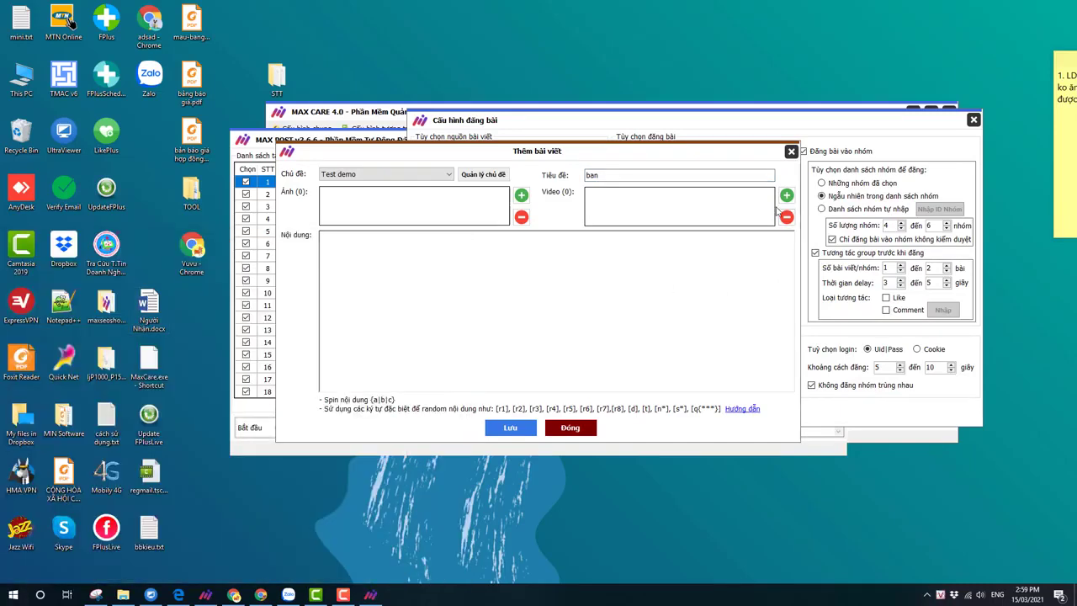
Title the post "bán hàng" and attach the image 0a63df2758dca682ffcd.jpg from the Pictures folder.
click(629, 176)
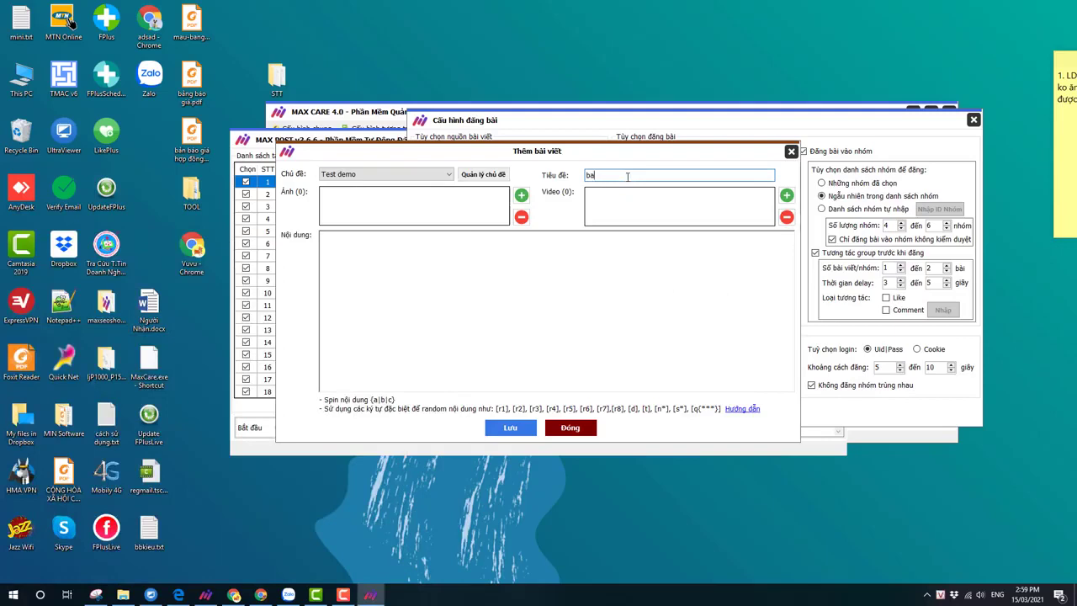
text(s hangf)
click(522, 194)
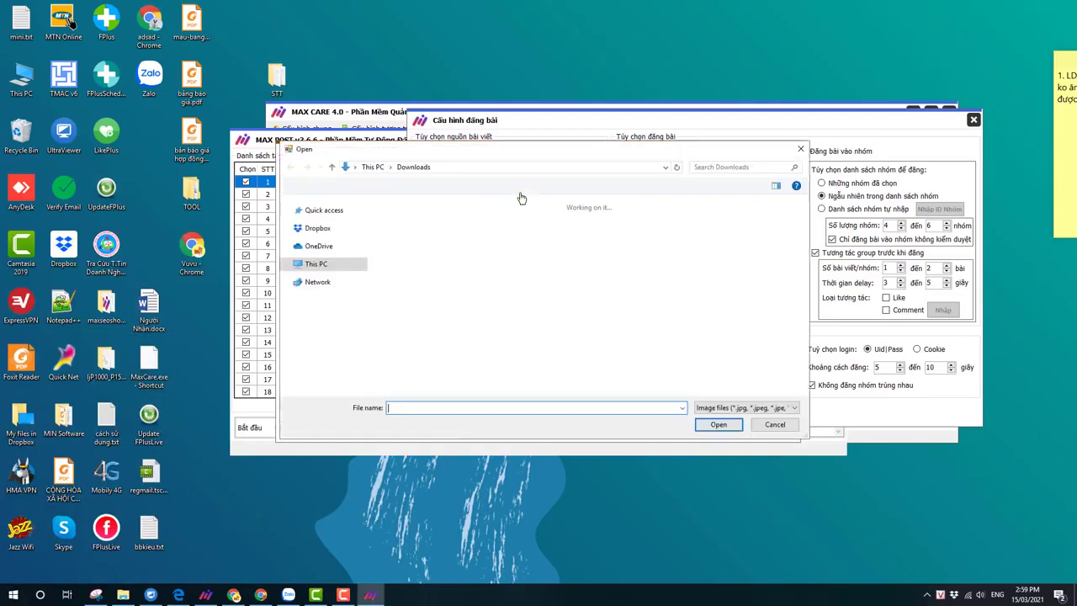
scroll(324, 277, down, 1)
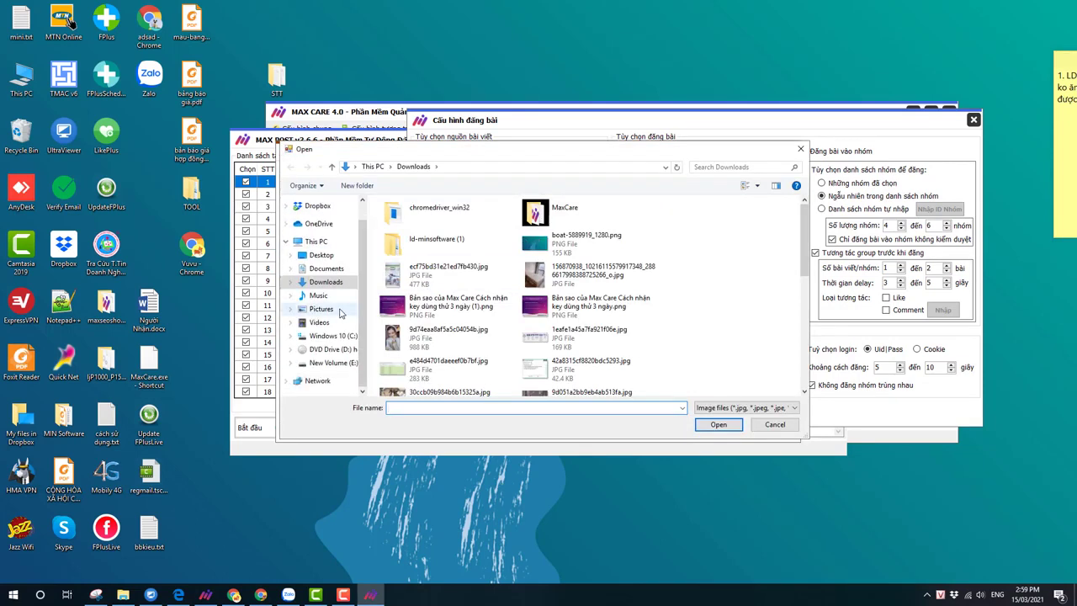
click(321, 309)
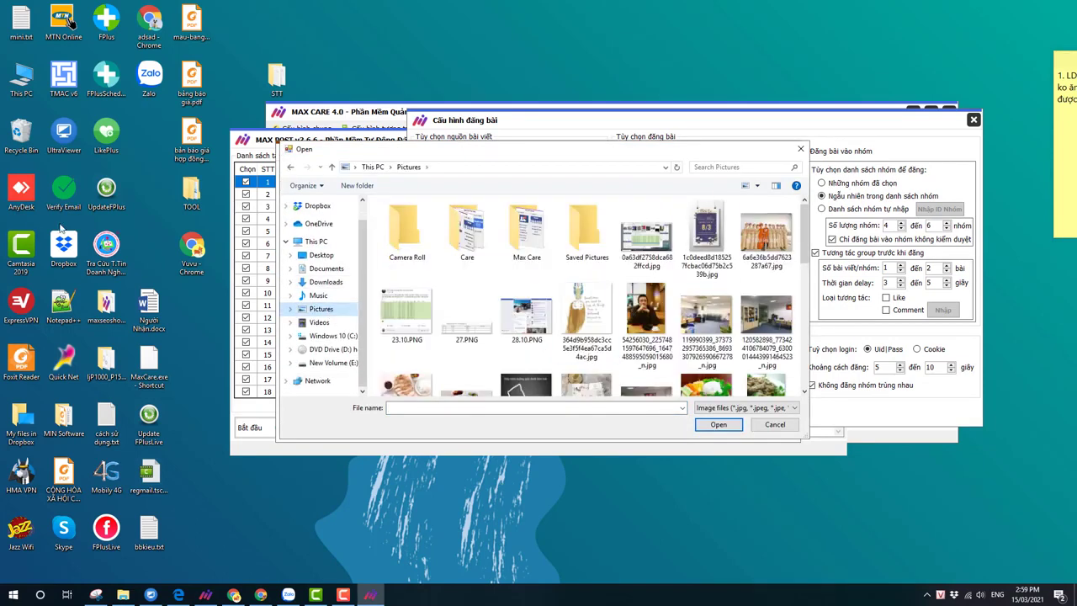
double_click(648, 240)
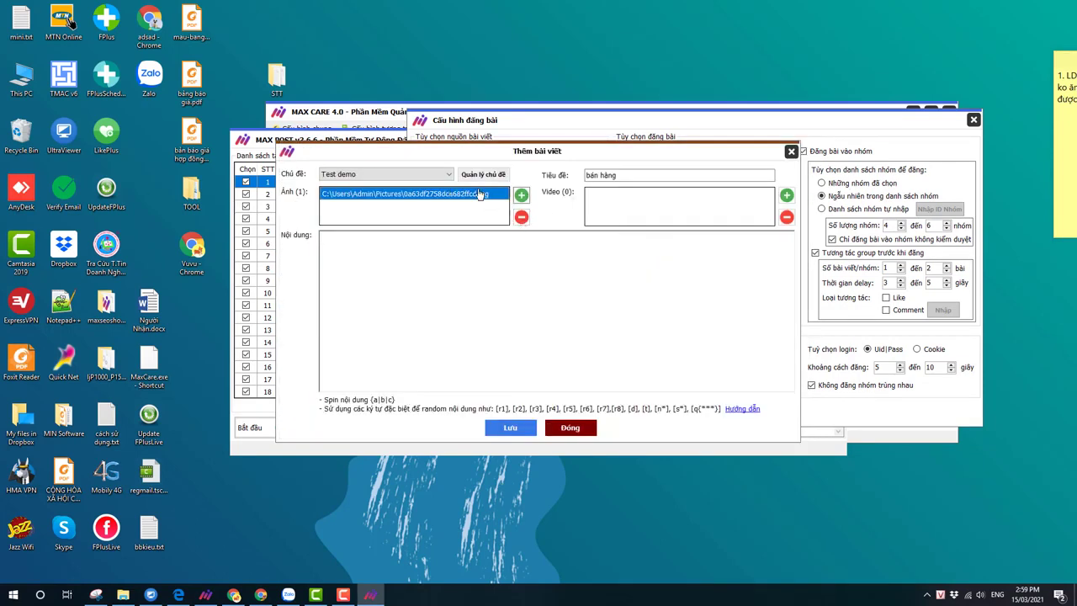
Replace the attached image with 364d9b958dc3cc5e3f5f4ea67ca5d4ac.jpg from the Pictures folder and retitle the post "tâm trạng".
click(521, 218)
click(521, 196)
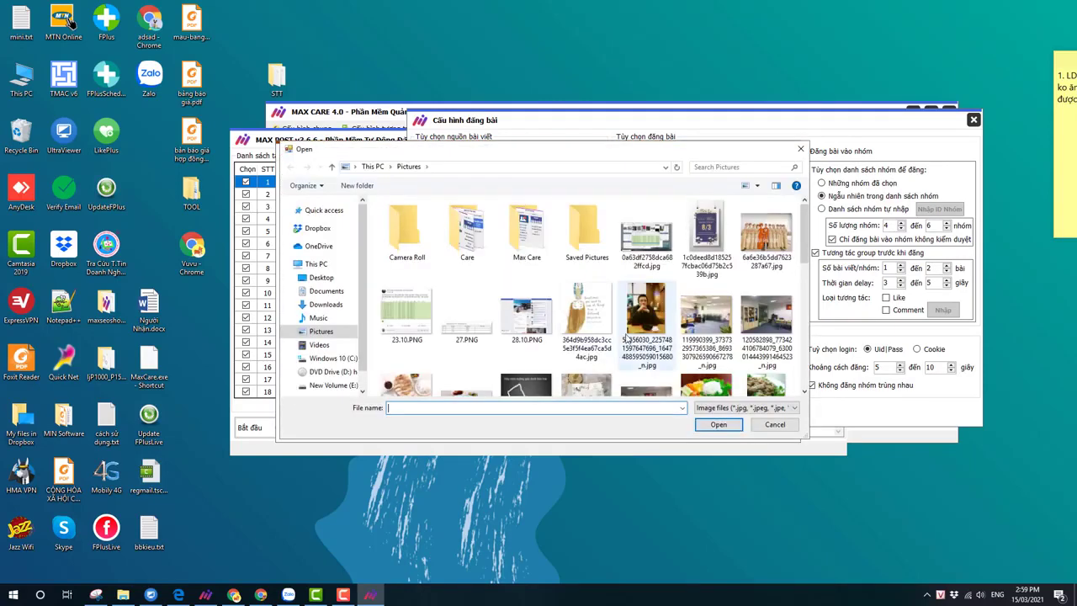
double_click(587, 318)
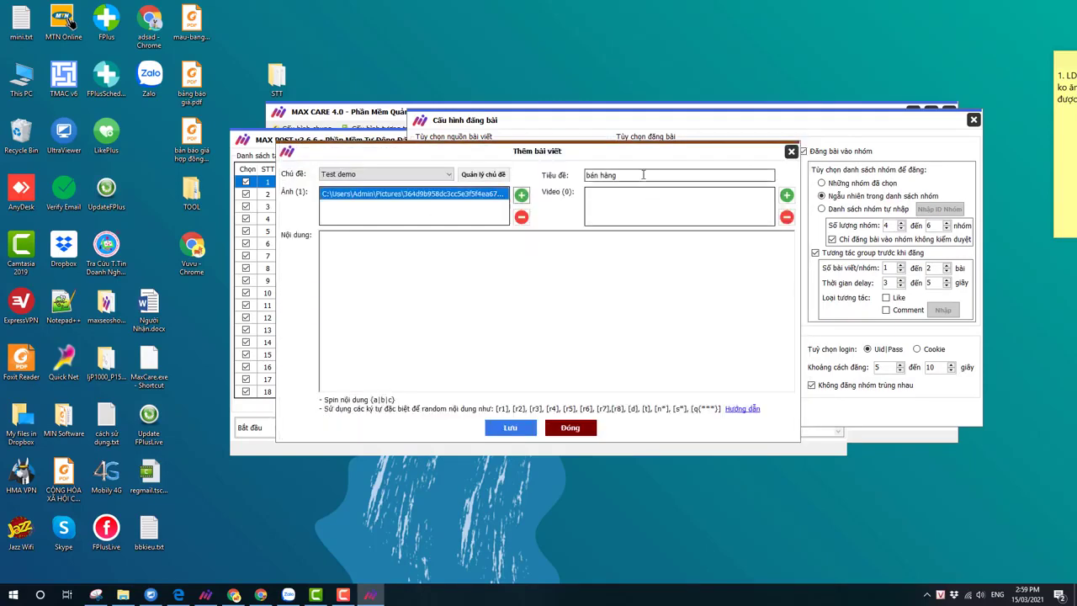
key(ctrl+a)
text(tâm)
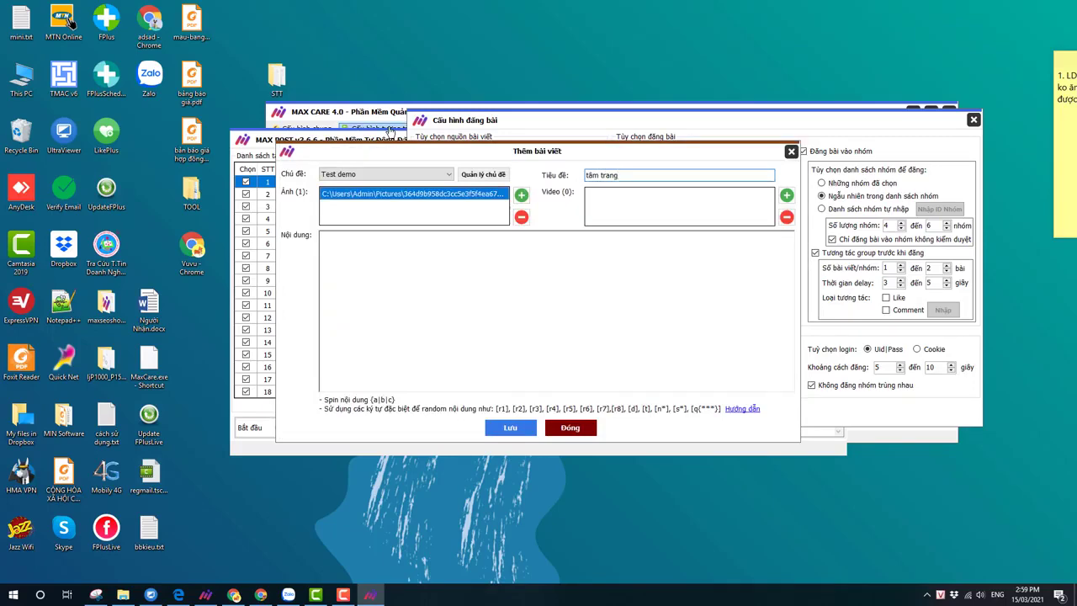
Copy the full text of 1.txt from the desktop's STT folder into the post's content, followed by a new line.
click(475, 264)
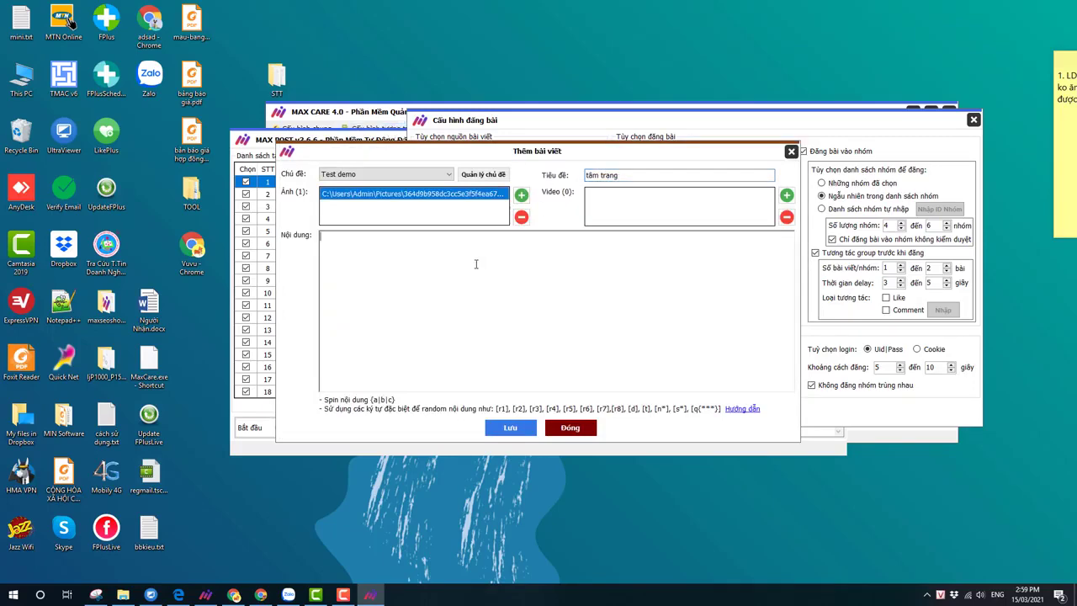
double_click(277, 74)
double_click(242, 123)
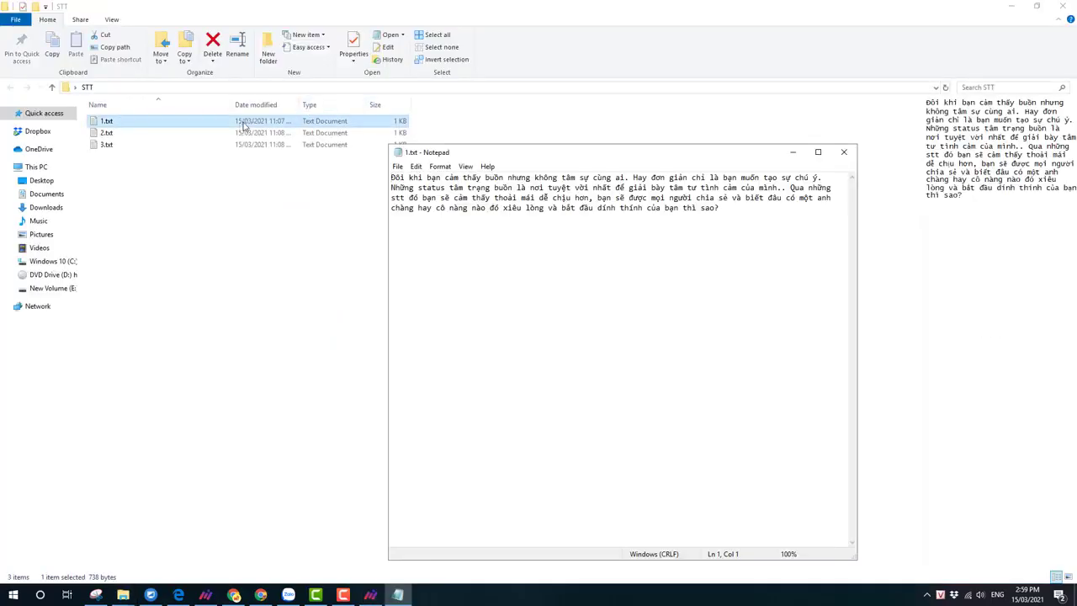
click(578, 219)
key(ctrl+a)
click(1015, 5)
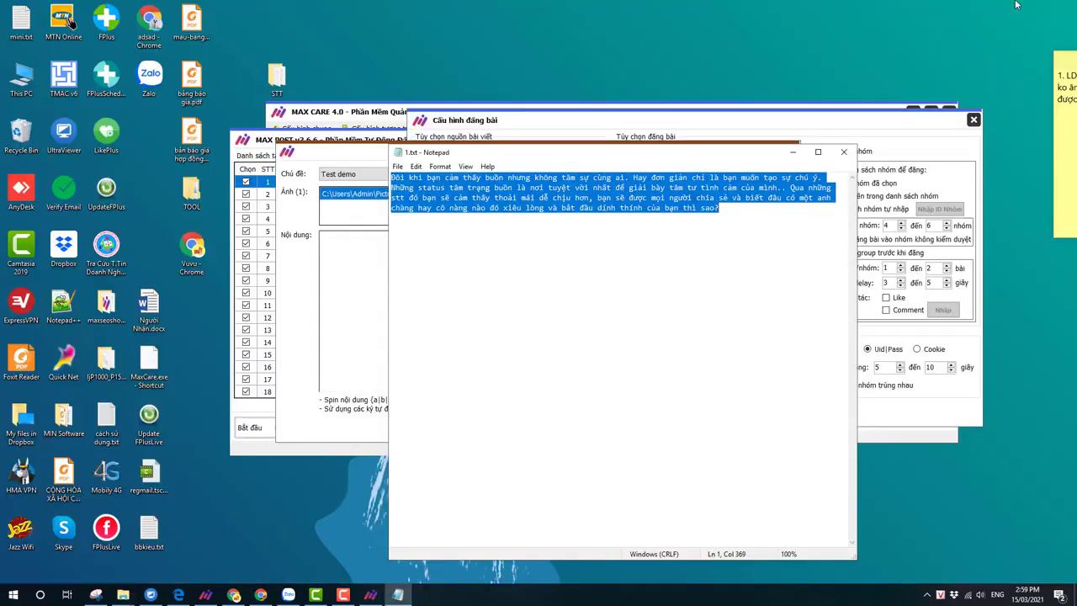
key(alt+Tab)
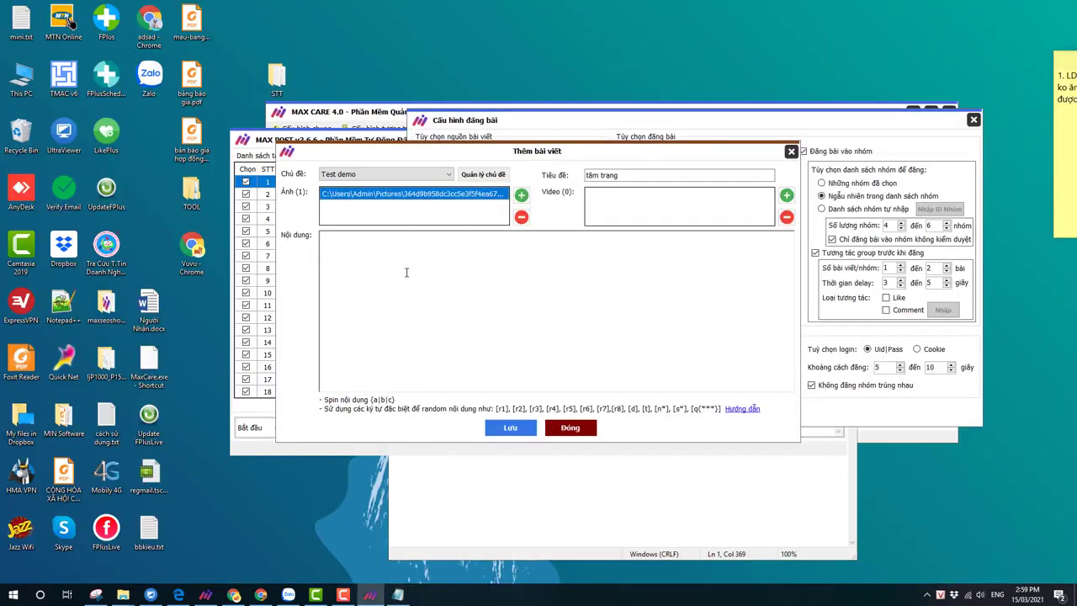
key(ctrl+v)
key(Return)
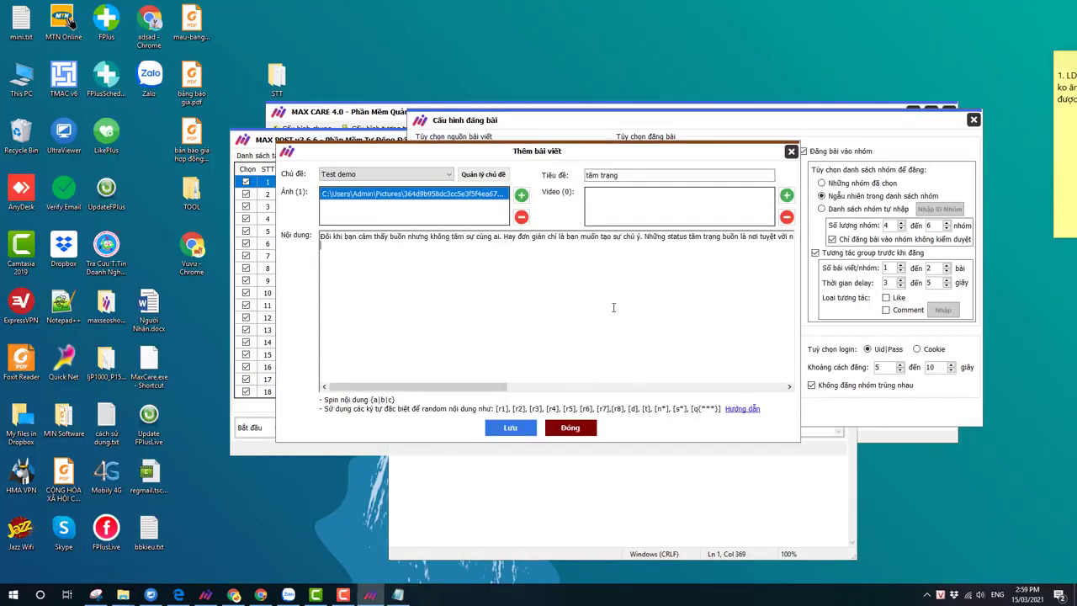
Consult the random-content guide, add [r1] [r2] on the content's second line, and save the post, closing its window.
click(748, 409)
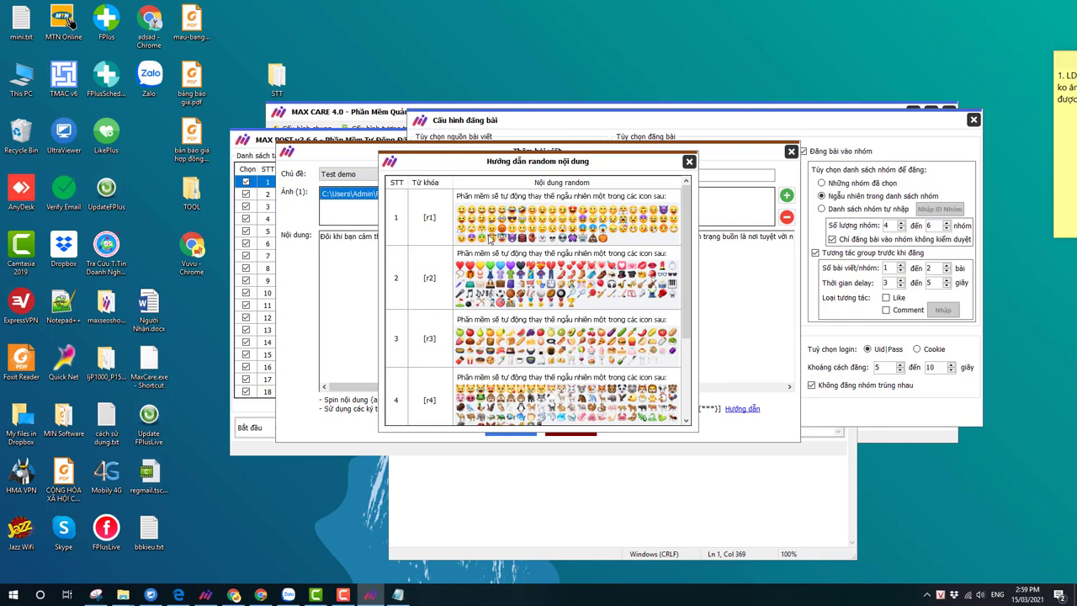
click(689, 163)
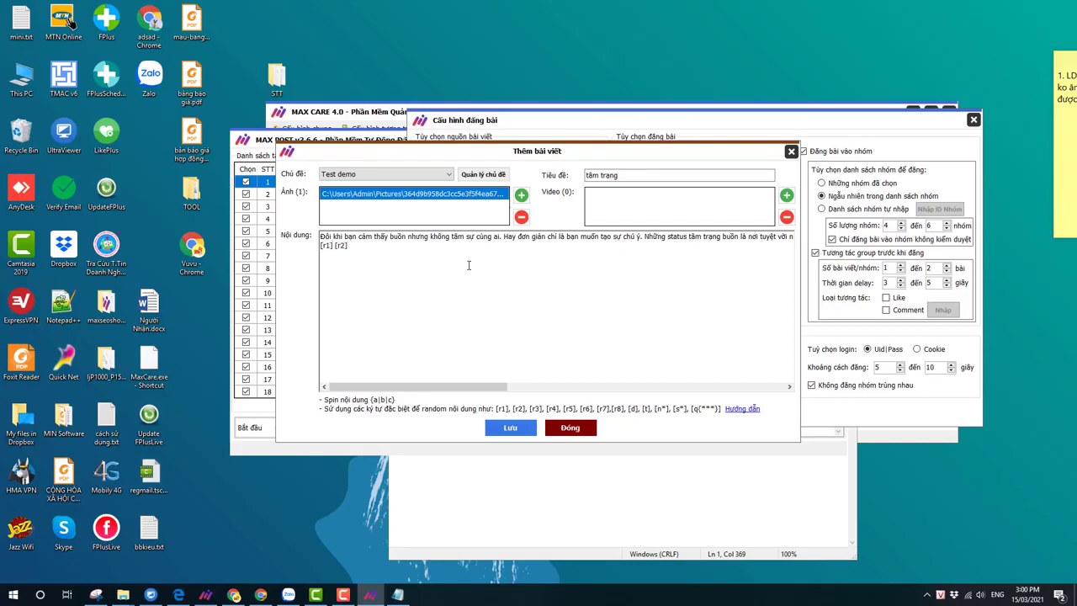
click(510, 428)
click(576, 337)
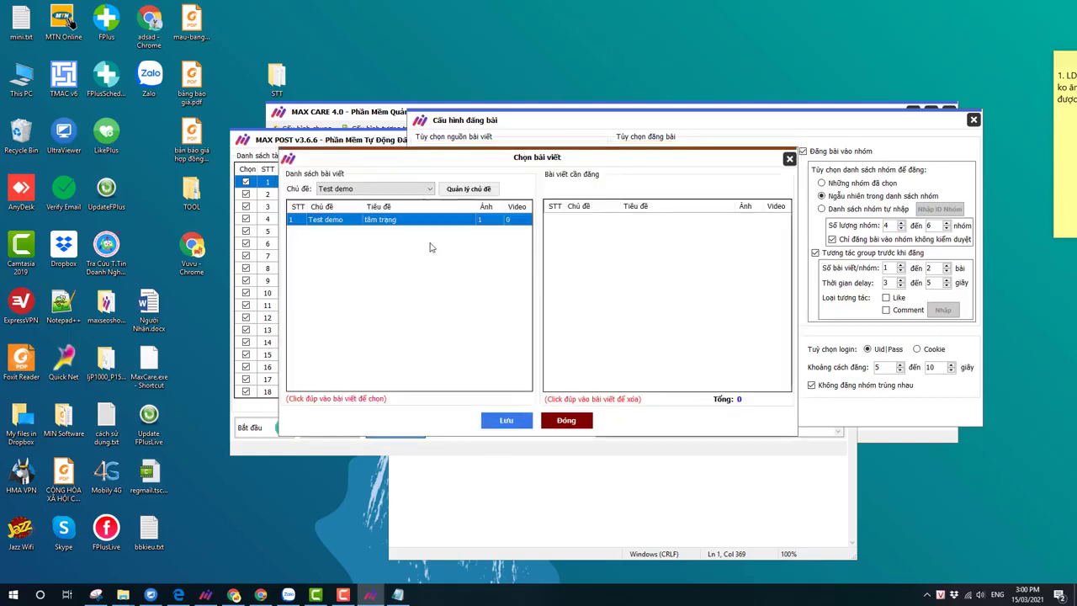
Create another post in the Test demo topic titled "tâm trạng 2" and attach 364d9b958dc3cc5e3f5f4ea67ca5d4ac.jpg from the Pictures folder.
right_click(377, 246)
click(410, 253)
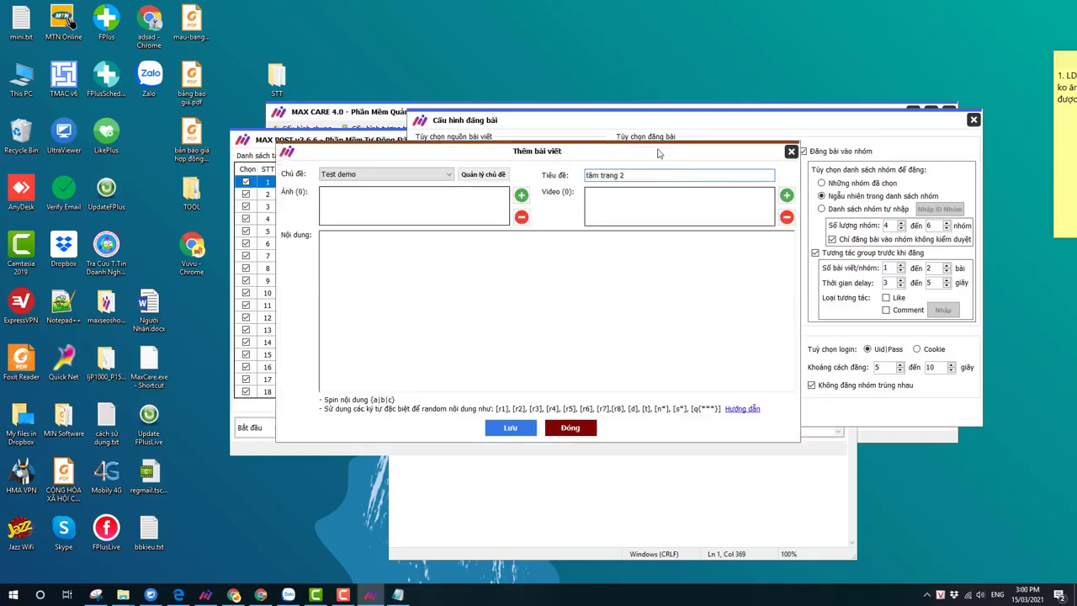
click(521, 195)
scroll(660, 242, down, 3)
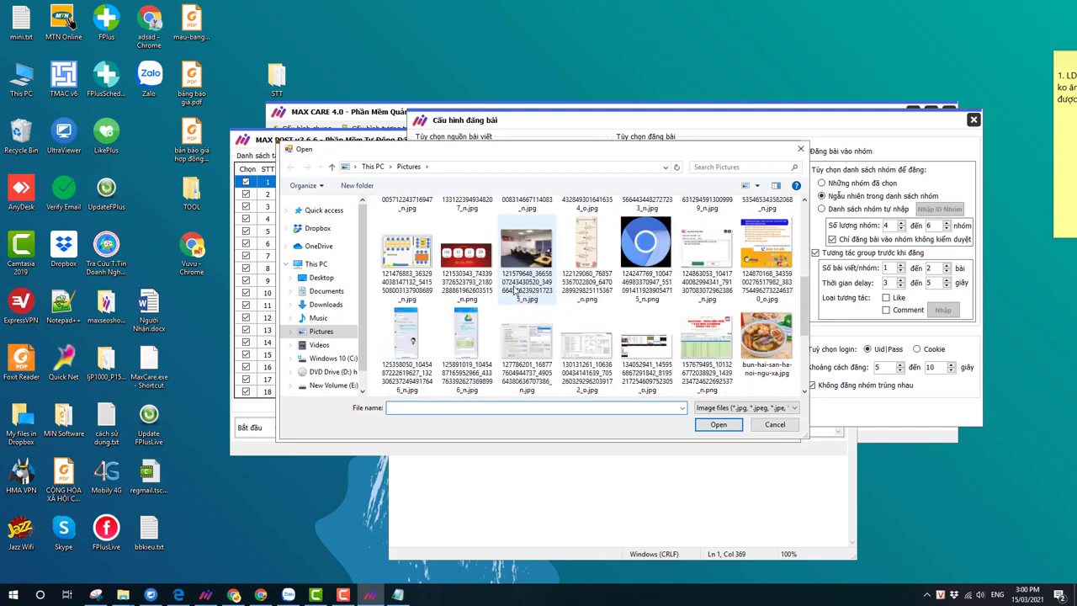
scroll(660, 242, up, 2)
double_click(660, 243)
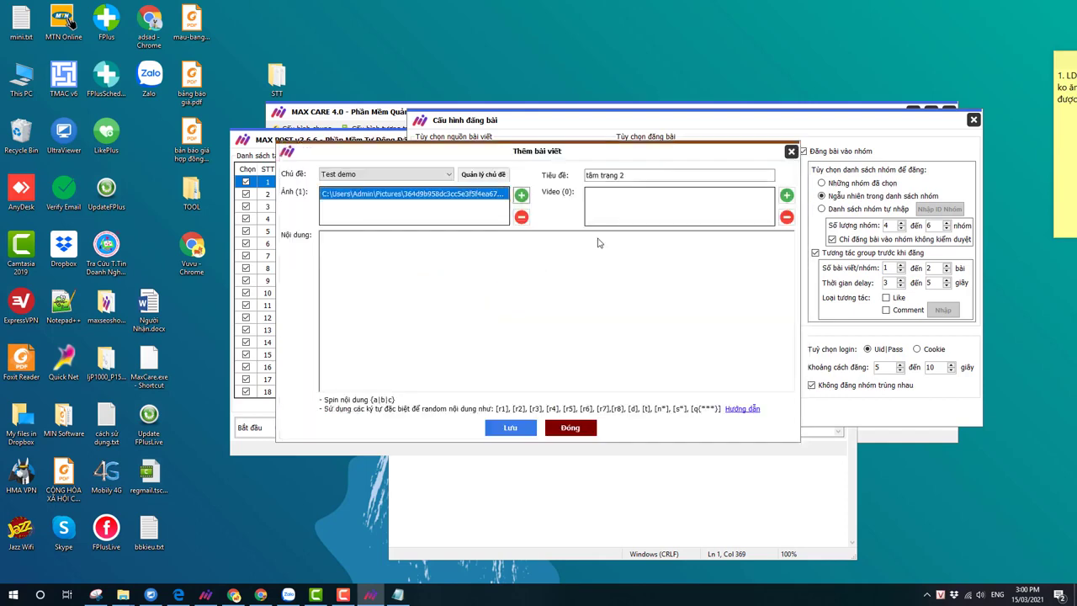
Replace the second post's attached image with 6a6e36b5dd7623287a67.jpg from the Pictures folder.
click(519, 214)
click(519, 197)
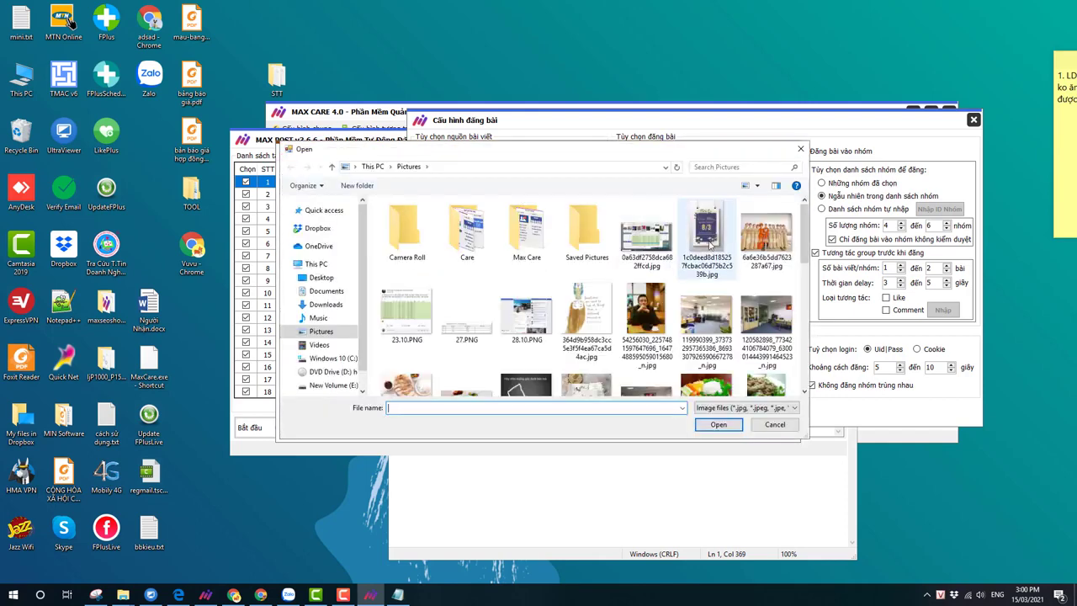
double_click(767, 242)
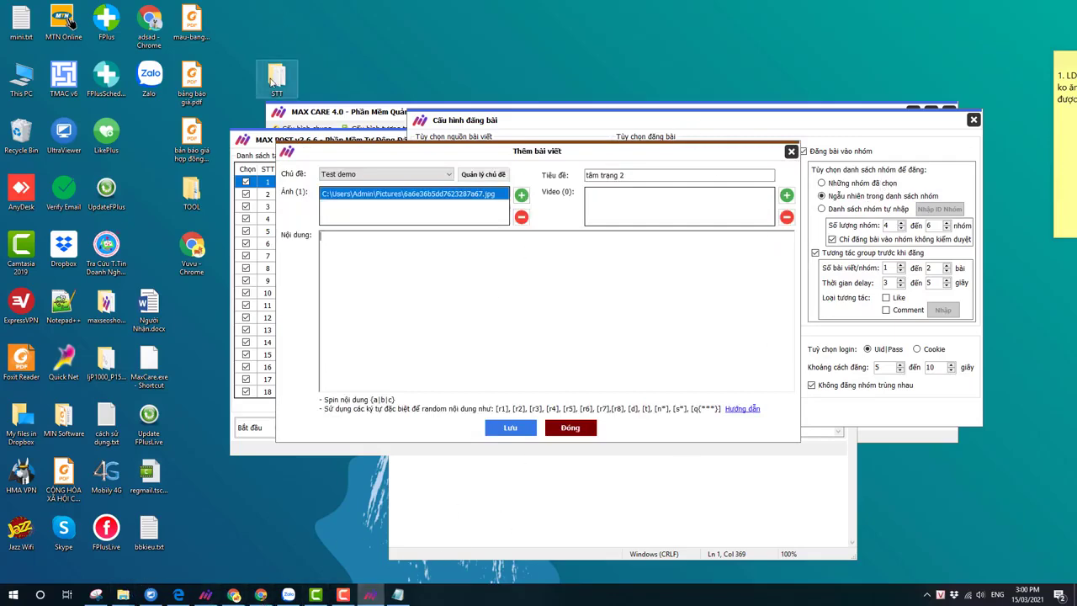
Copy the full text of 2.txt from the desktop's STT folder into the post's content and save the post, closing its window.
double_click(277, 78)
double_click(399, 257)
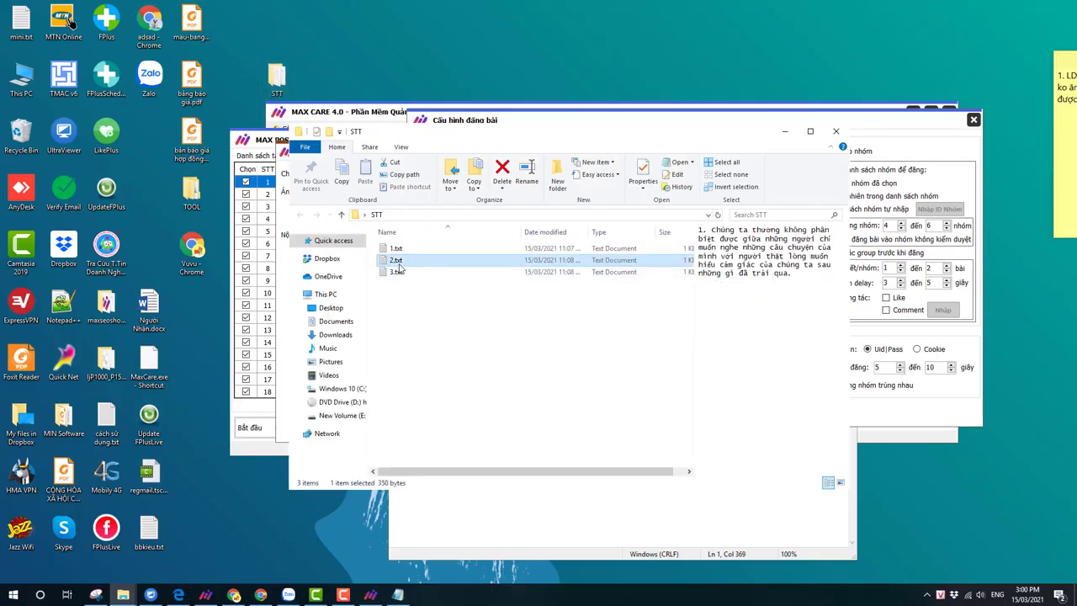
key(ctrl+a)
click(267, 229)
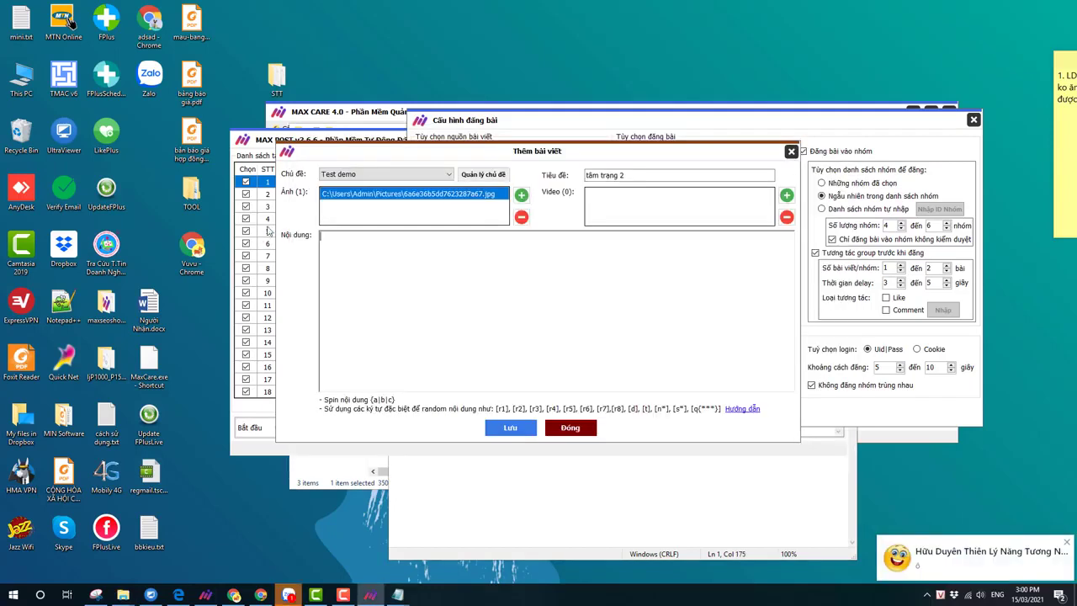
key(ctrl+v)
click(510, 427)
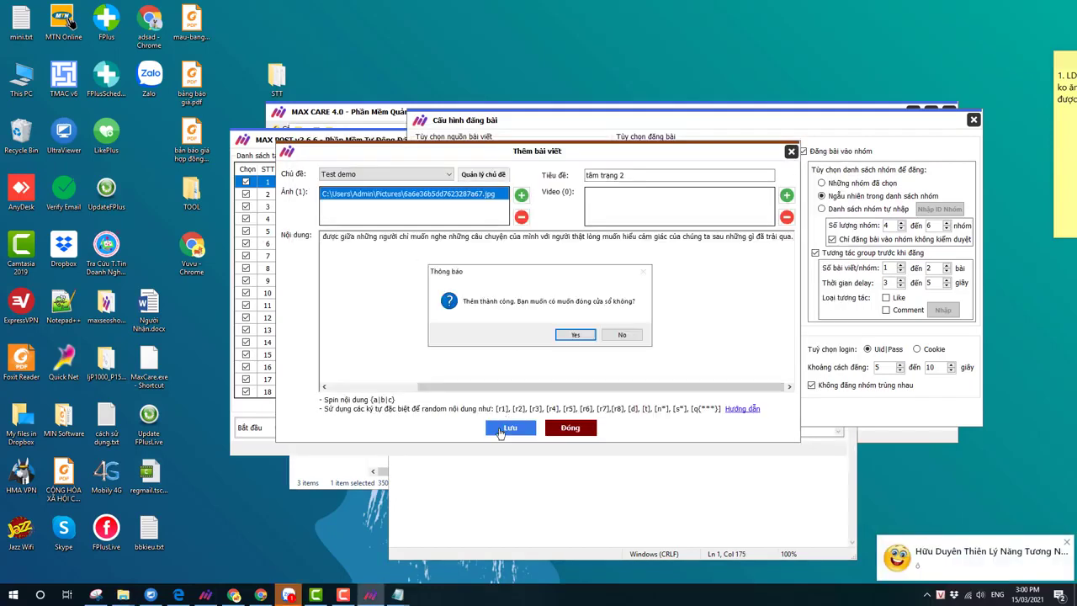
click(575, 335)
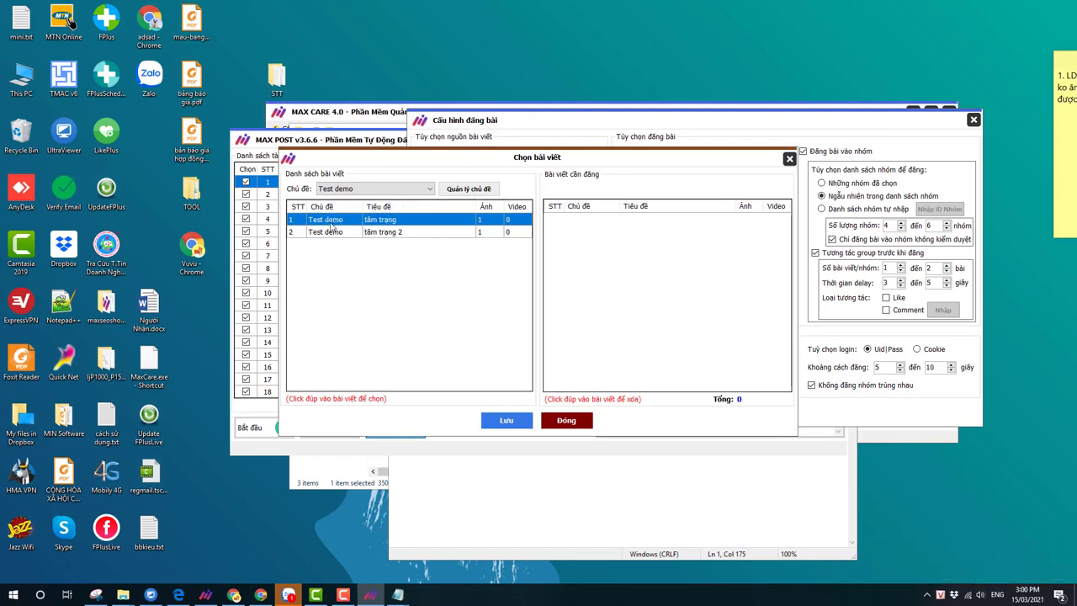
Choose only the "tâm trạng" post for publishing, and save both the selection and the posting configuration.
double_click(432, 219)
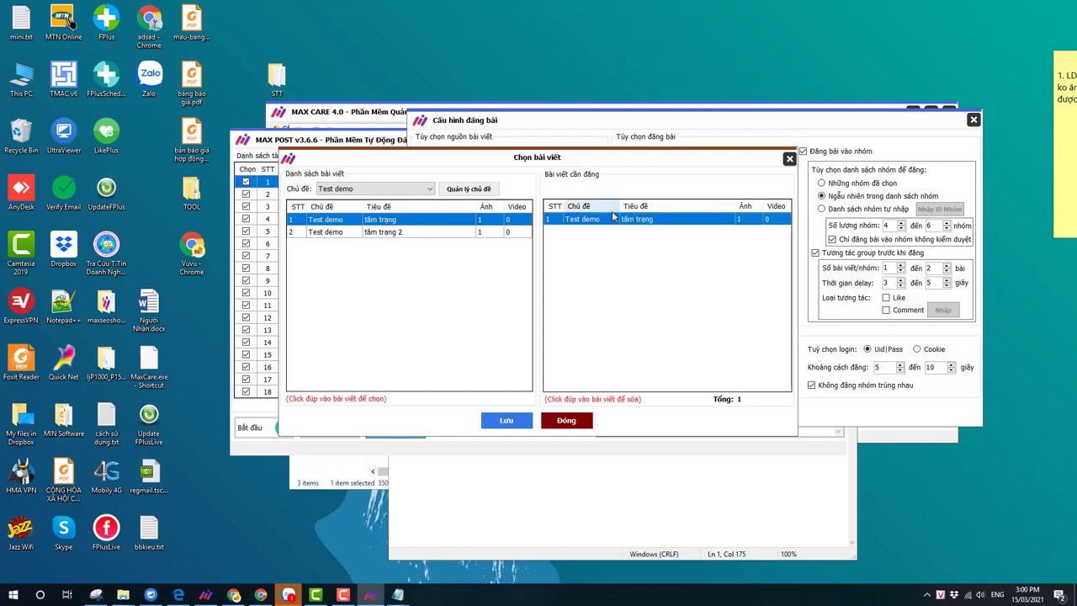
double_click(690, 220)
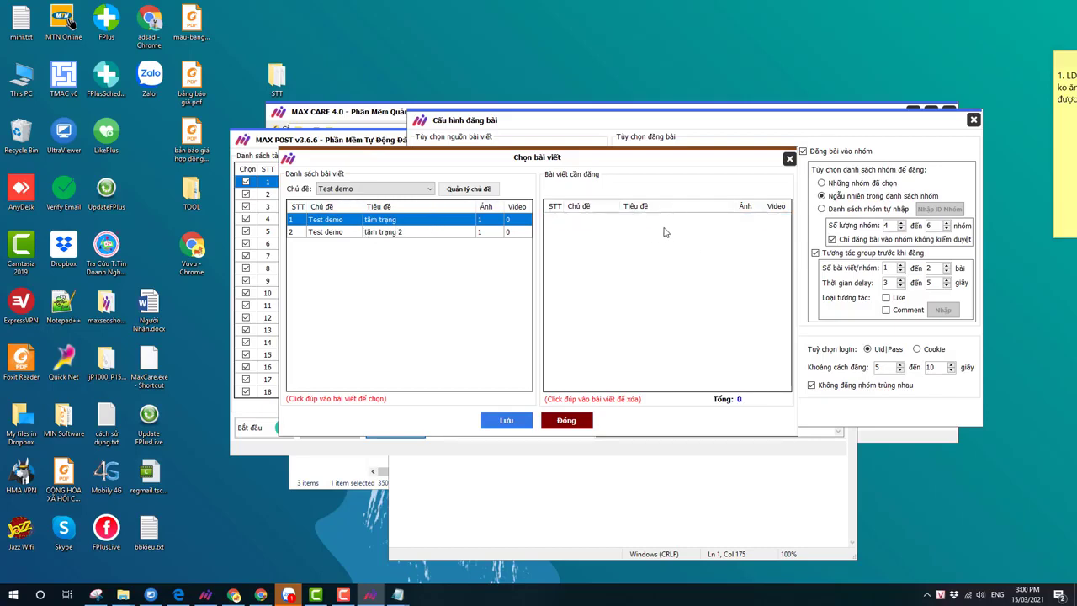
double_click(418, 232)
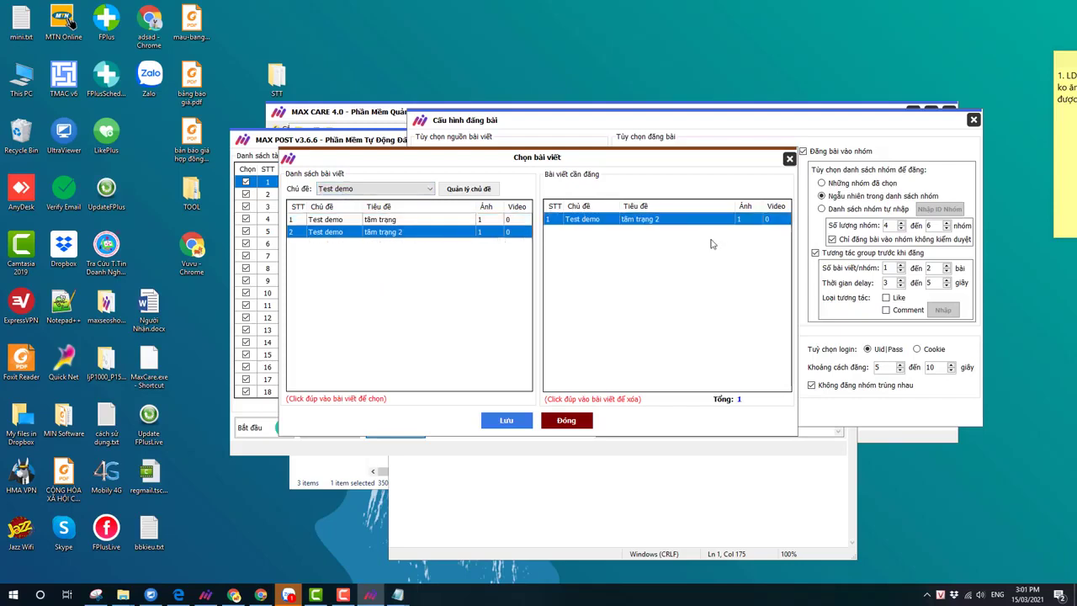
double_click(373, 221)
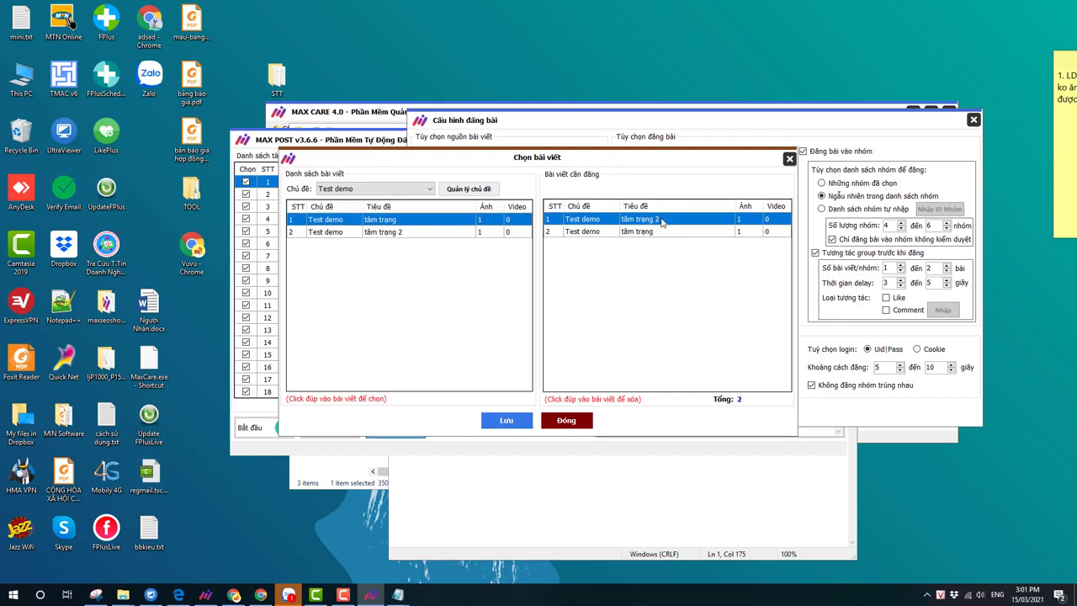
click(505, 420)
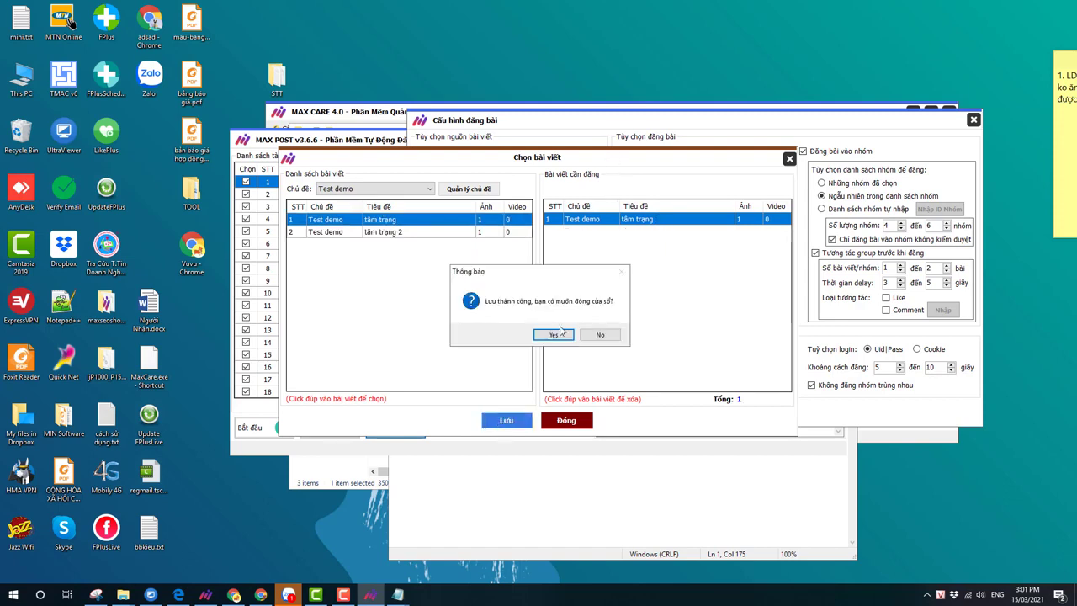
click(556, 333)
click(681, 412)
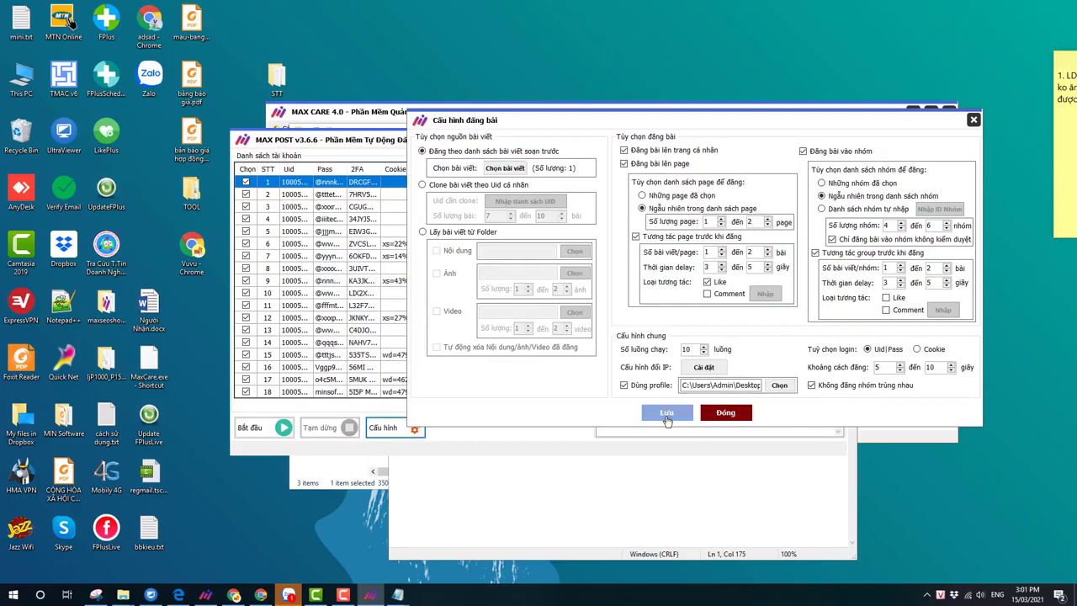
click(553, 336)
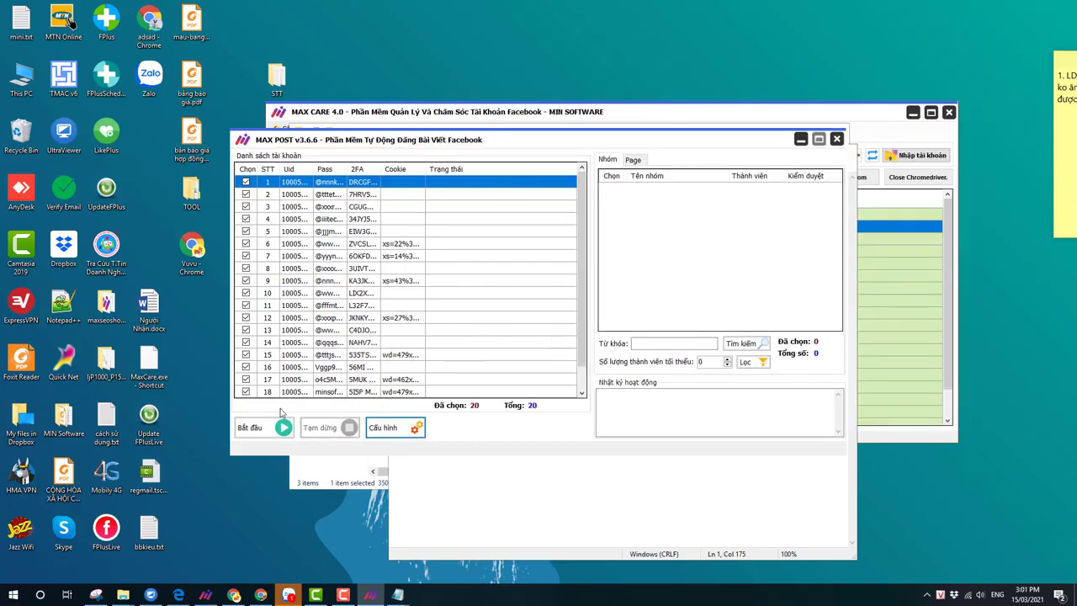
Reopen the posting configuration and set the post source to cloning posts by personal Uid.
click(383, 429)
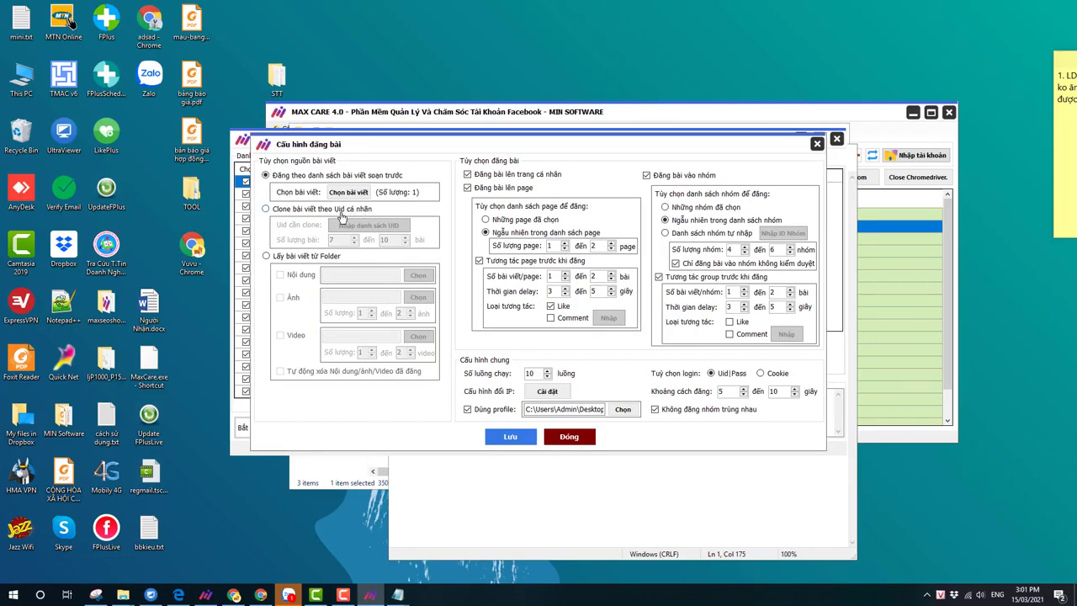
click(294, 210)
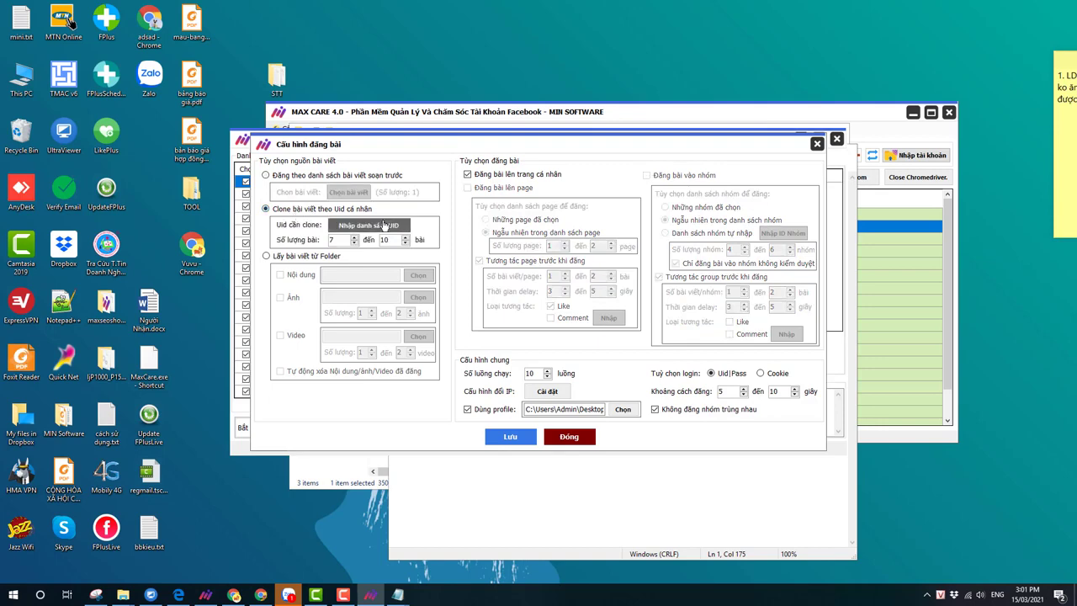
drag(472, 146, 591, 145)
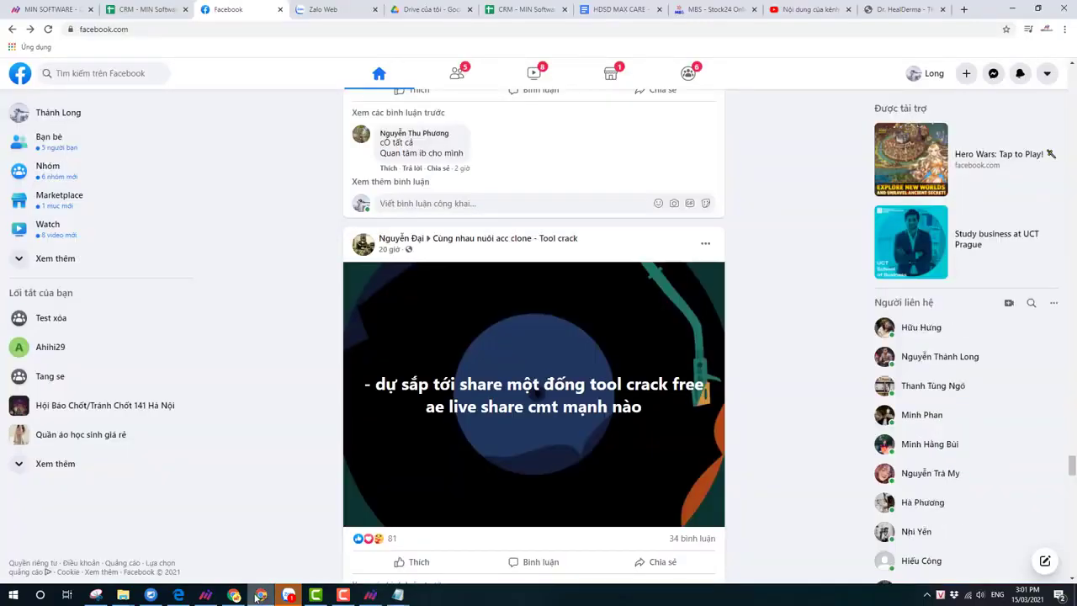
Switch to Facebook in Chrome, open the profile of the student-clothing group poster and copy the user ID from the page address.
click(260, 595)
scroll(435, 231, up, 10)
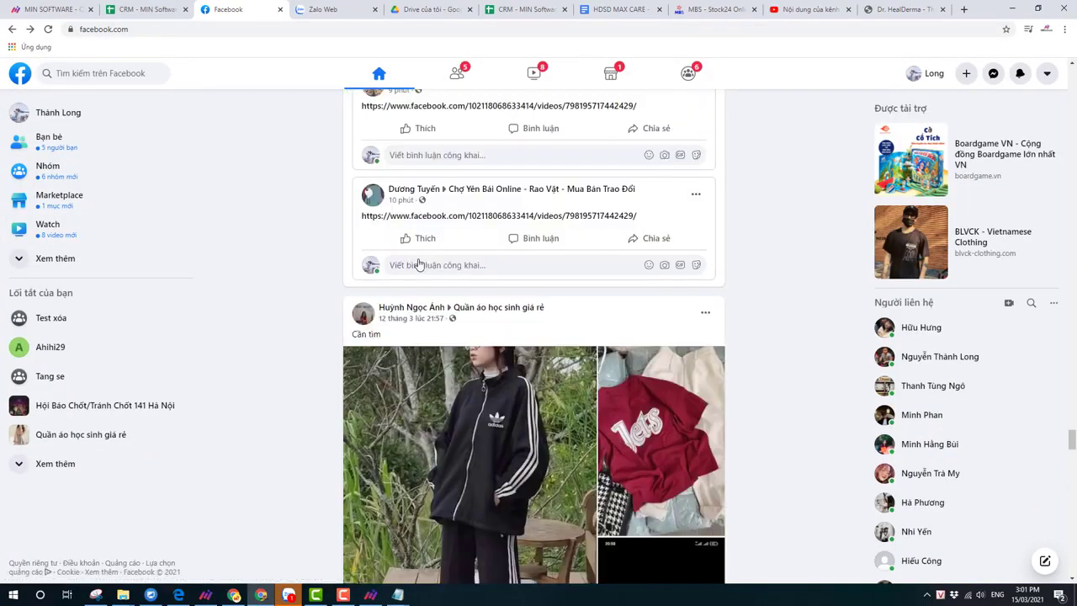
click(412, 307)
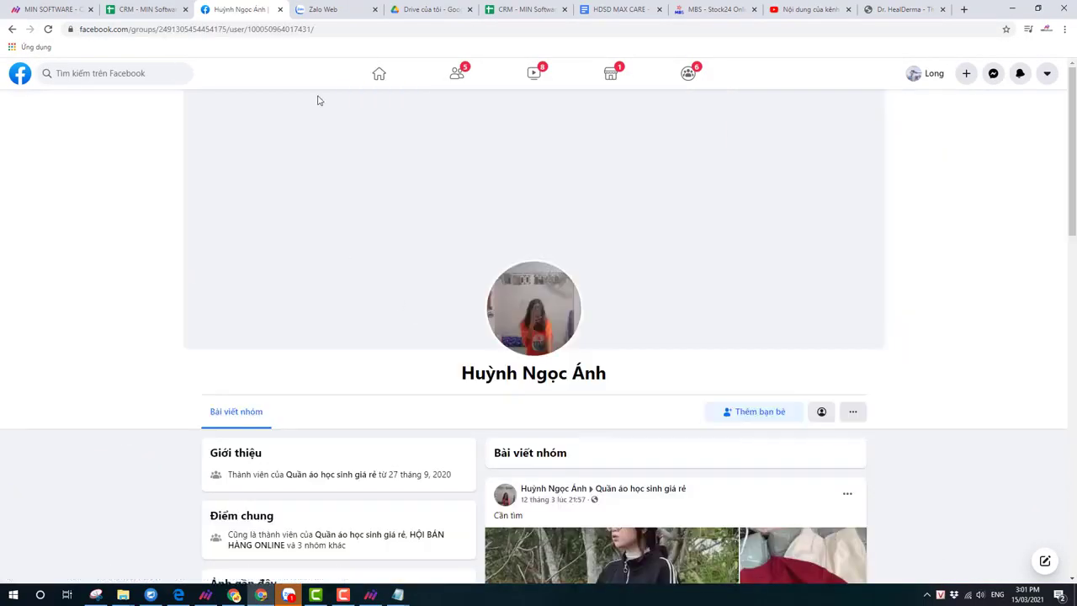
double_click(295, 30)
scroll(579, 271, down, 4)
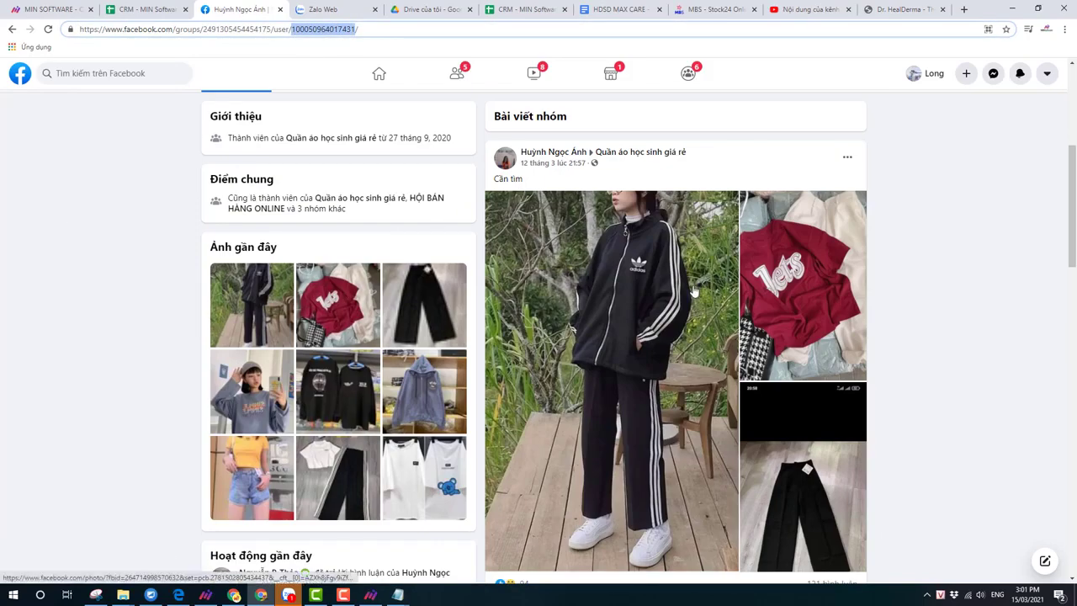
scroll(691, 292, down, 10)
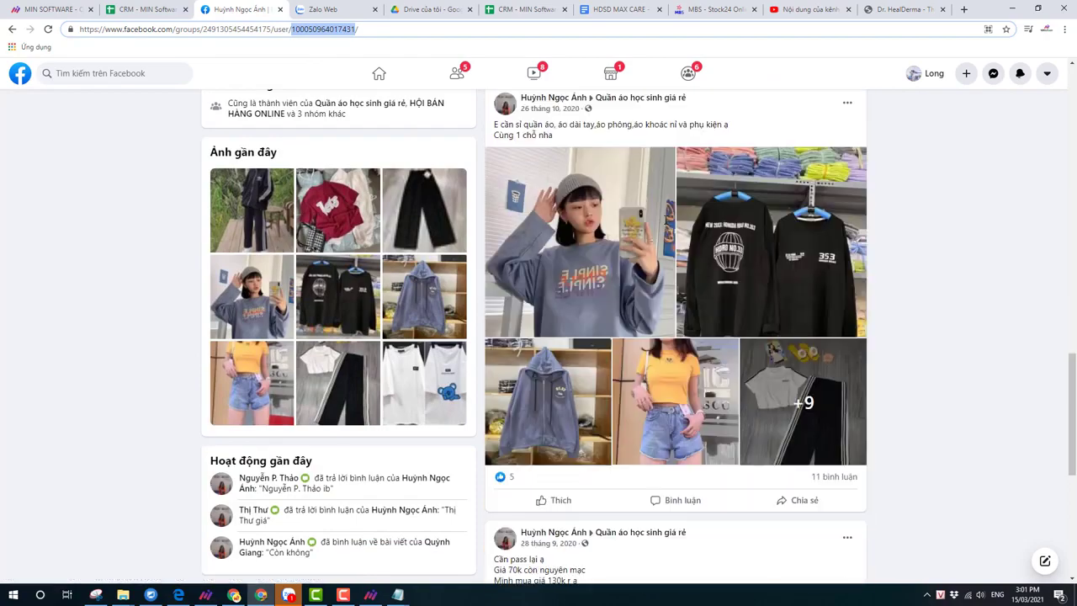
Return to the posting configuration, add the copied user ID to the list of Uids to clone, and save the list.
click(1012, 9)
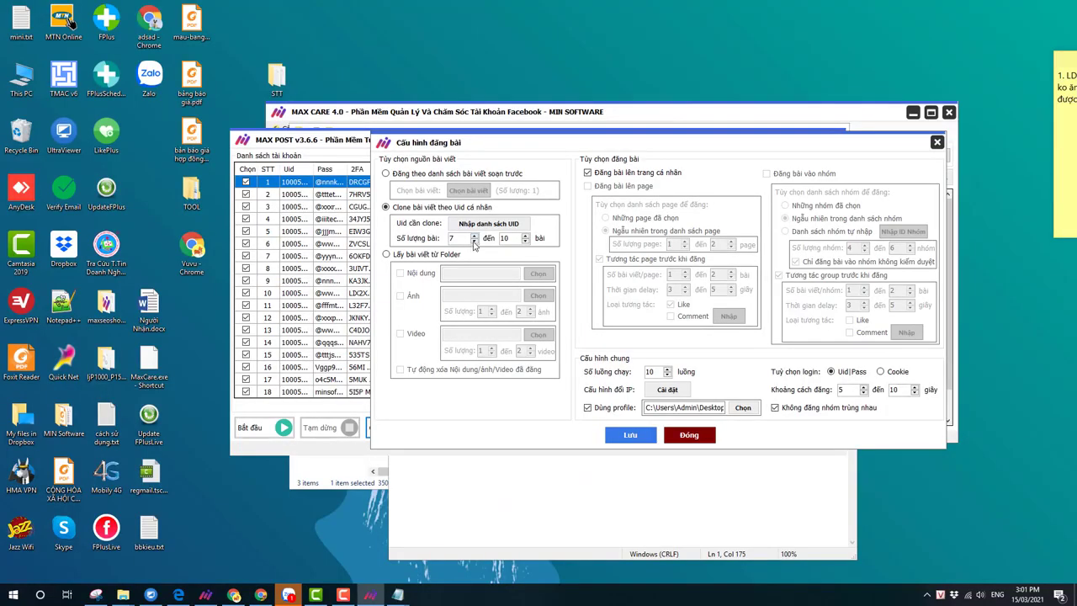
click(479, 223)
click(598, 239)
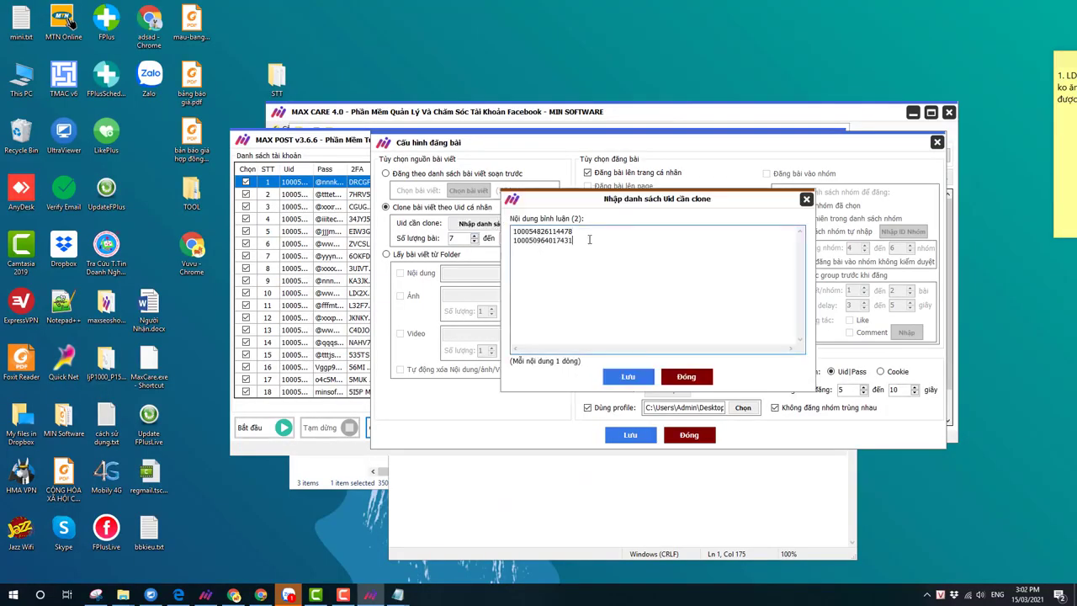
click(627, 376)
click(553, 335)
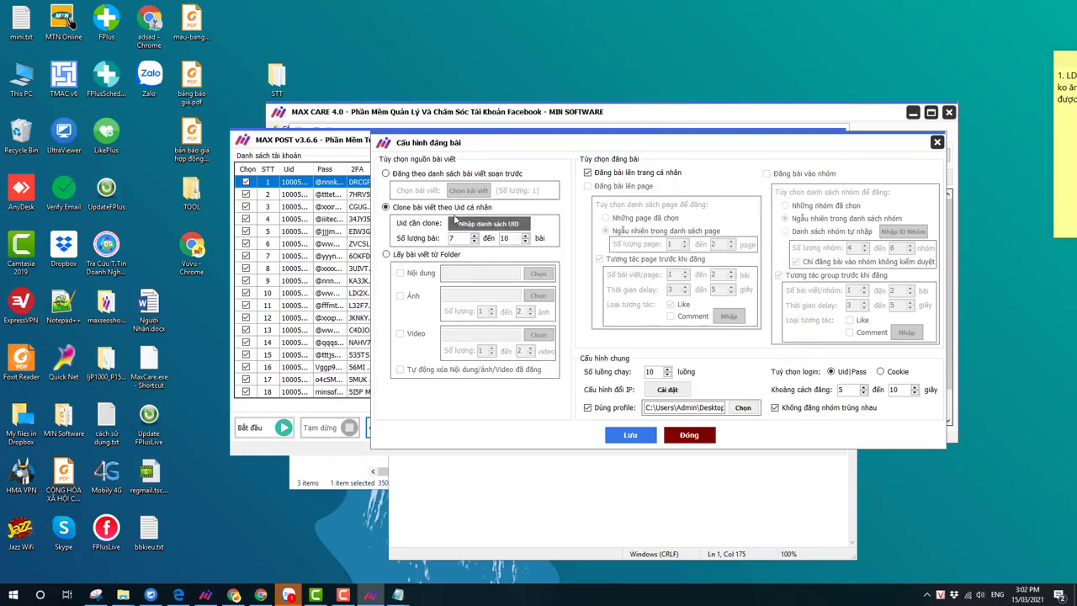
drag(460, 239, 424, 243)
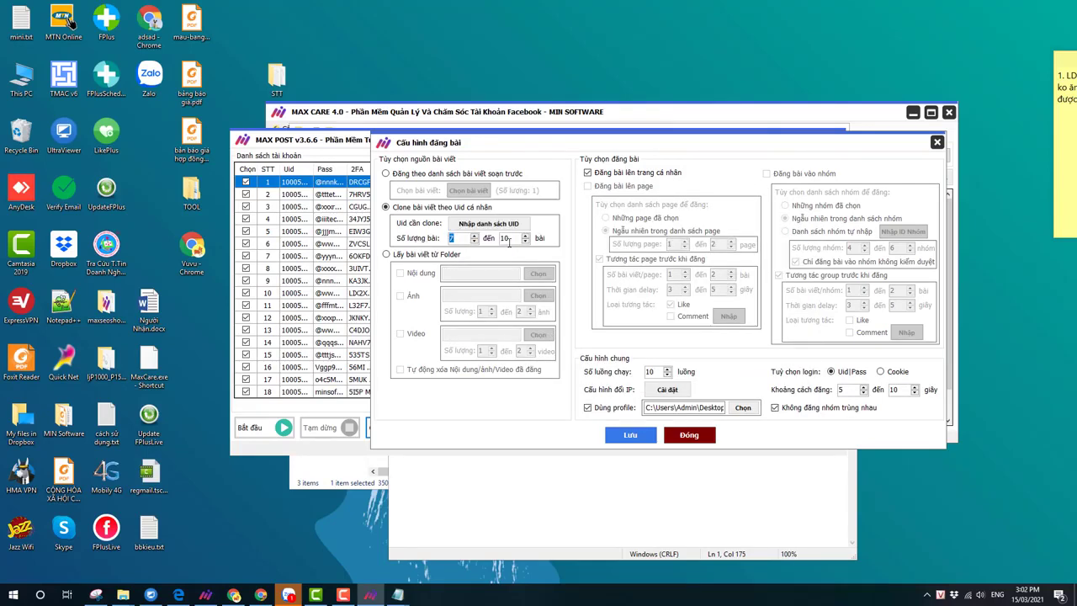
Set the post source to folders, enable text content, and use C:\Users\Admin\Desktop\STT as its folder.
click(427, 255)
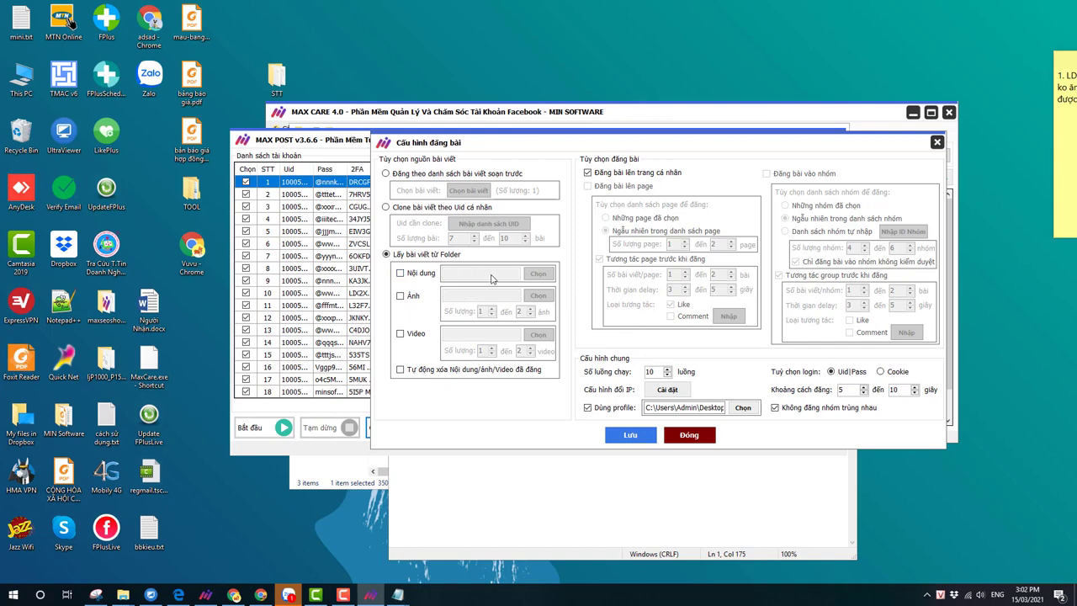
click(420, 274)
double_click(276, 77)
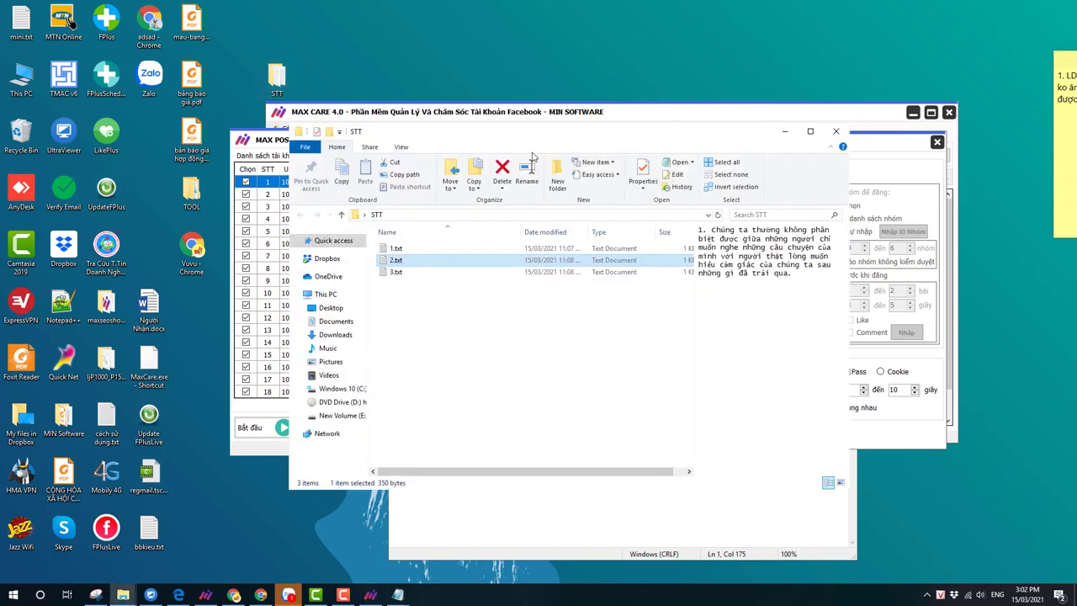
click(460, 216)
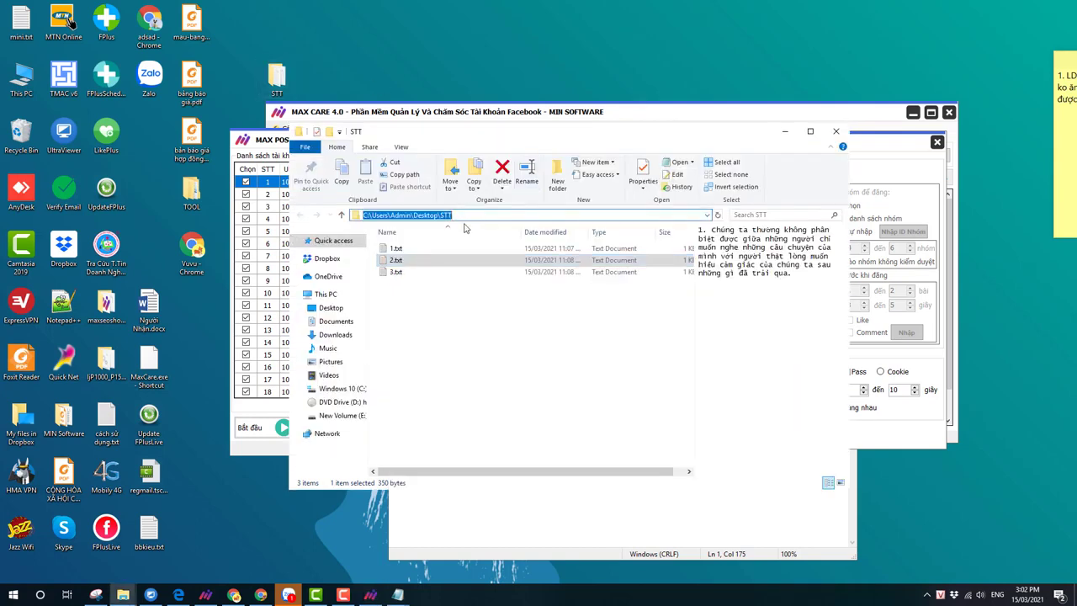
click(781, 133)
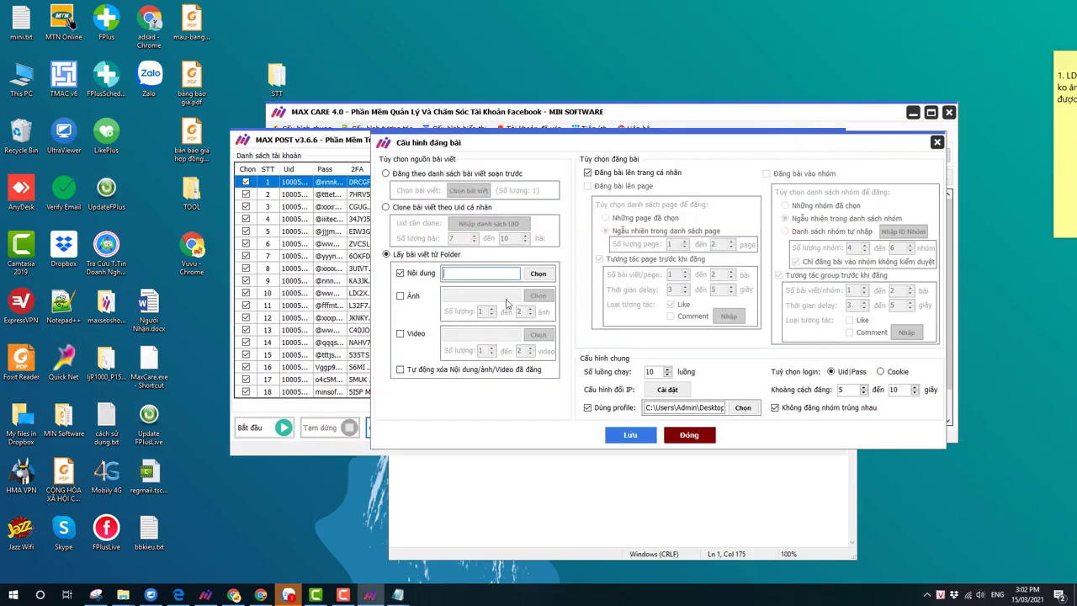
key(ctrl+v)
Enable images as post content, then switch to File Explorer and copy the path of the Pictures folder.
click(401, 296)
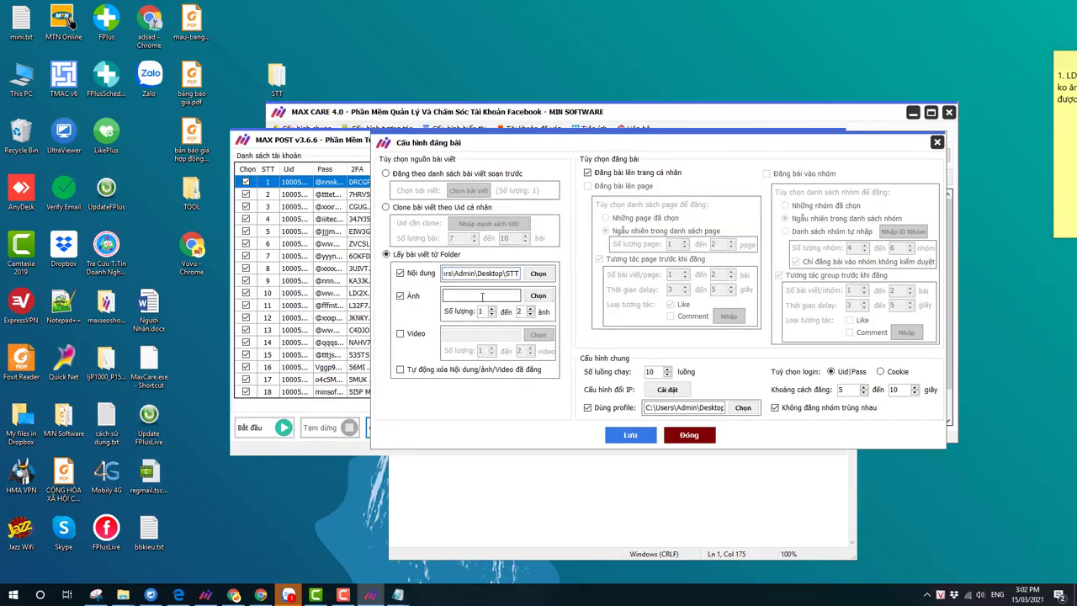
click(559, 476)
key(alt+Tab)
mouse_move(123, 595)
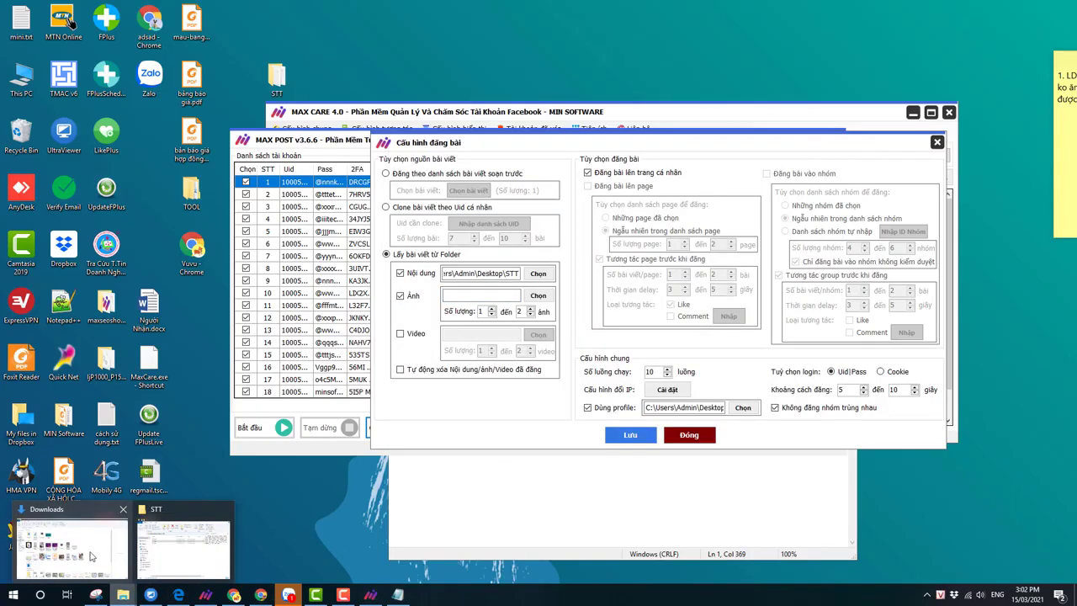
click(180, 527)
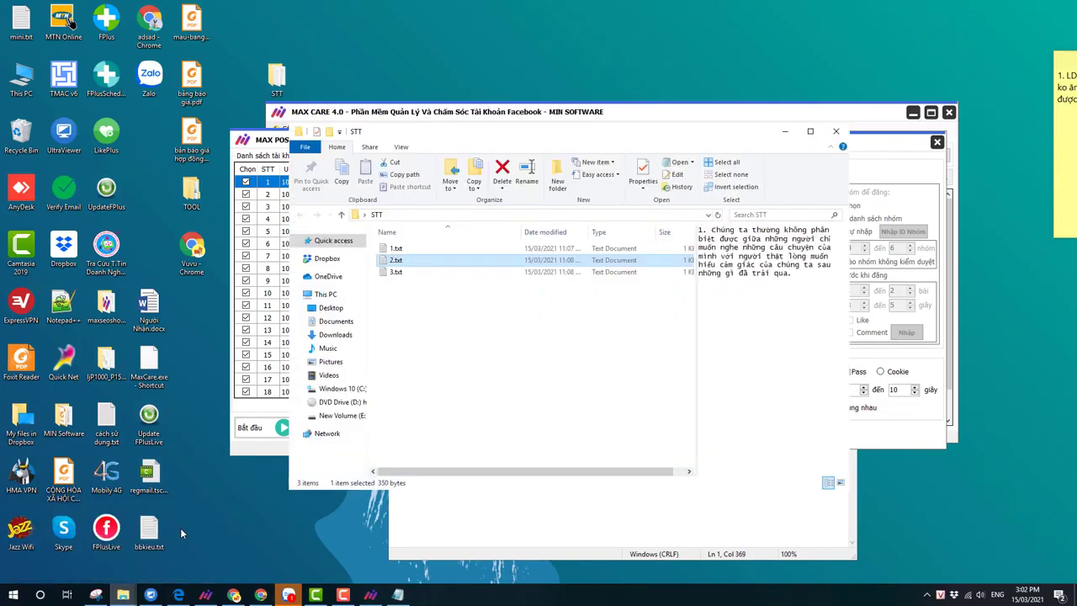
click(336, 320)
click(330, 362)
double_click(465, 263)
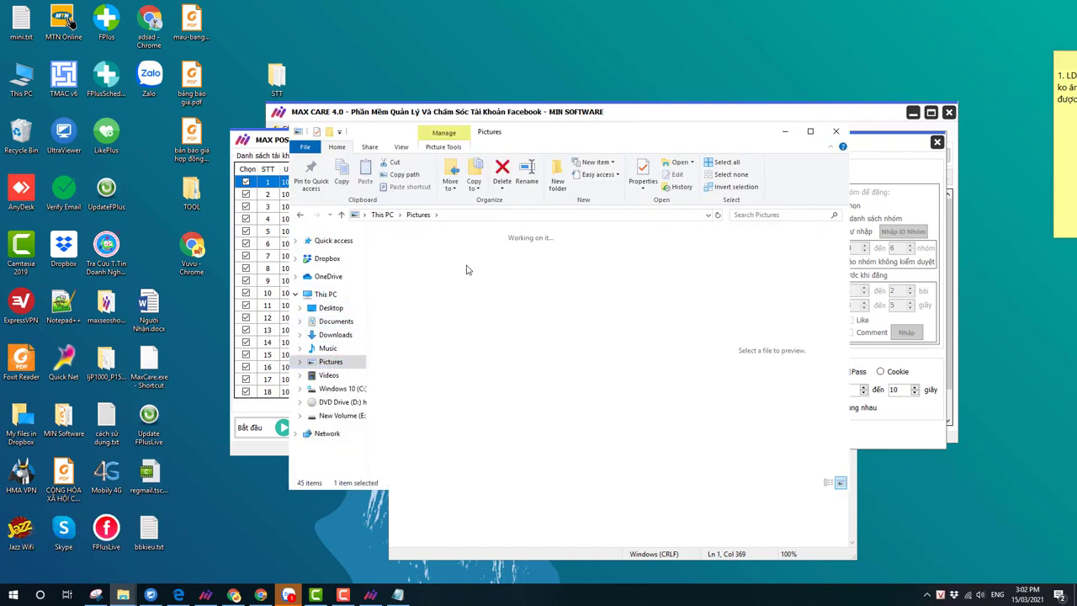
click(473, 217)
key(ctrl+c)
Return to the posting configuration, set the copied Pictures path as the image folder, and save the configuration.
click(370, 594)
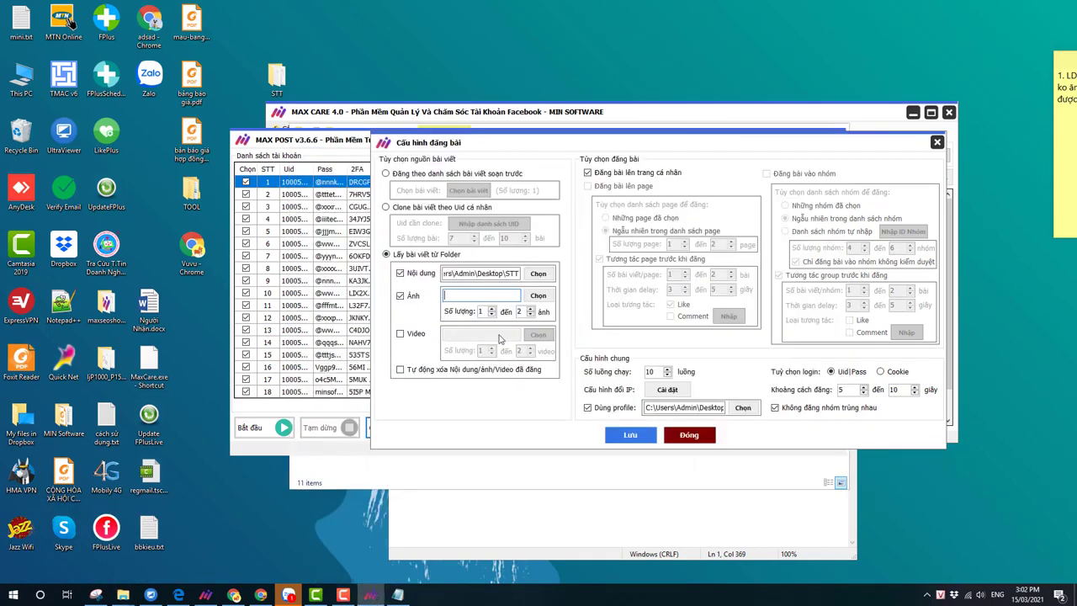
key(ctrl+v)
click(630, 434)
click(554, 337)
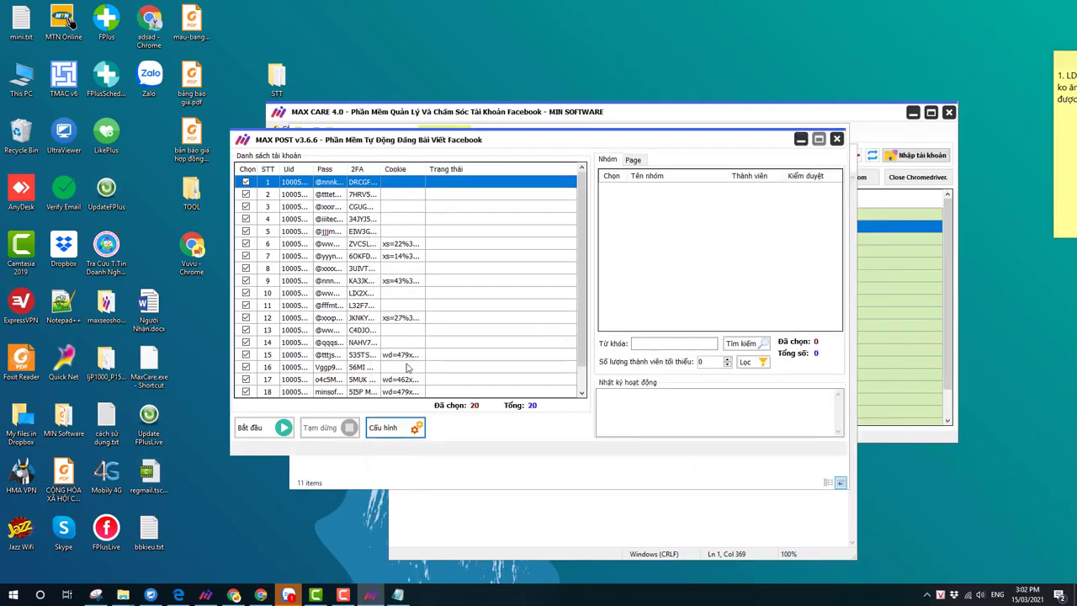
Reopen the posting configuration, save it with the prepared post list as the source, and start posting for the selected accounts.
click(382, 425)
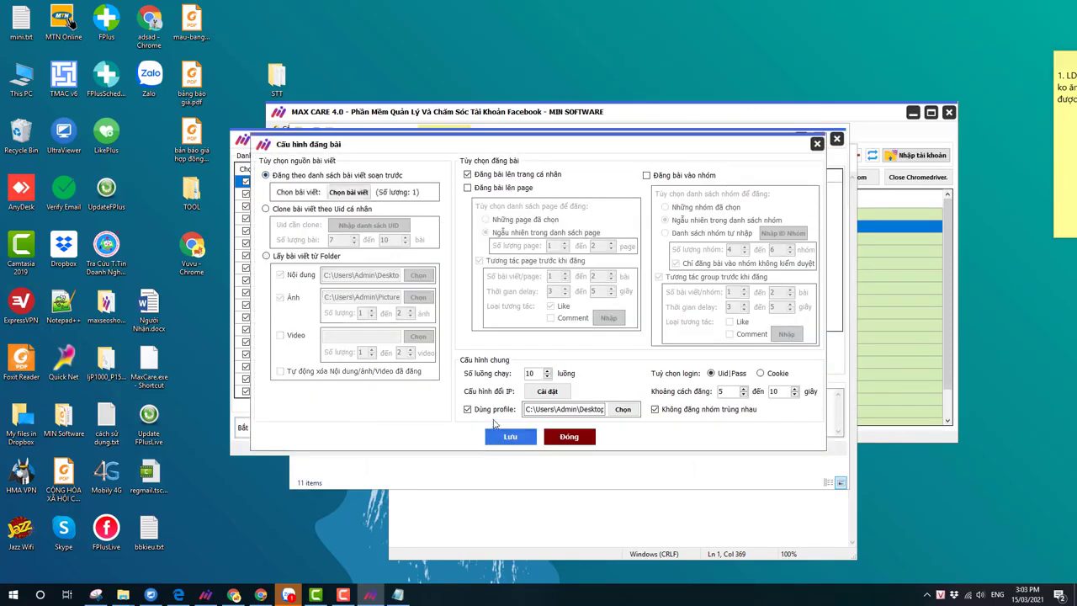
click(503, 436)
click(548, 341)
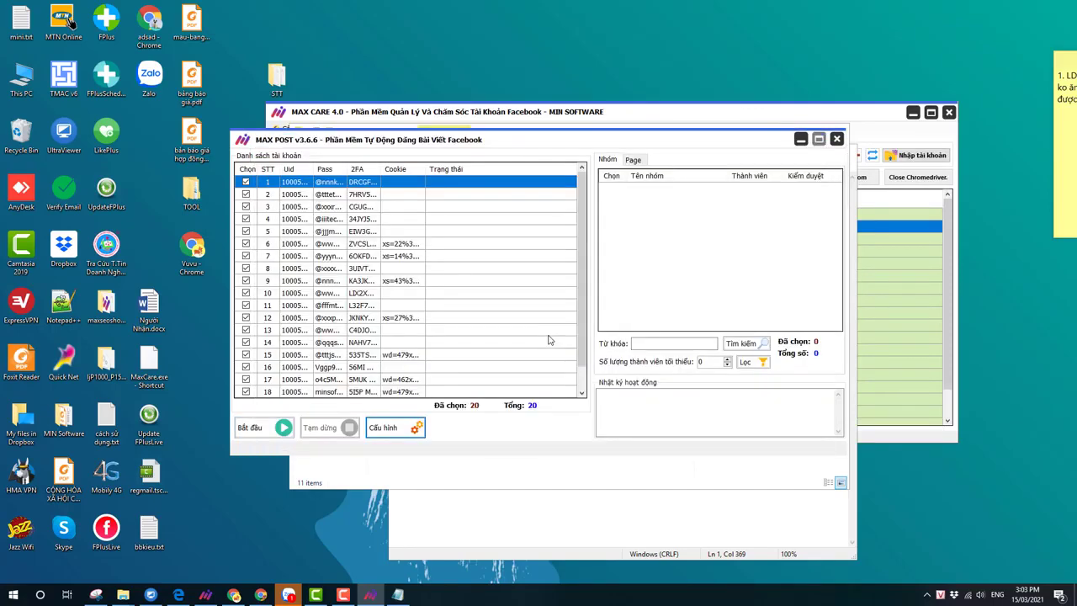
click(283, 428)
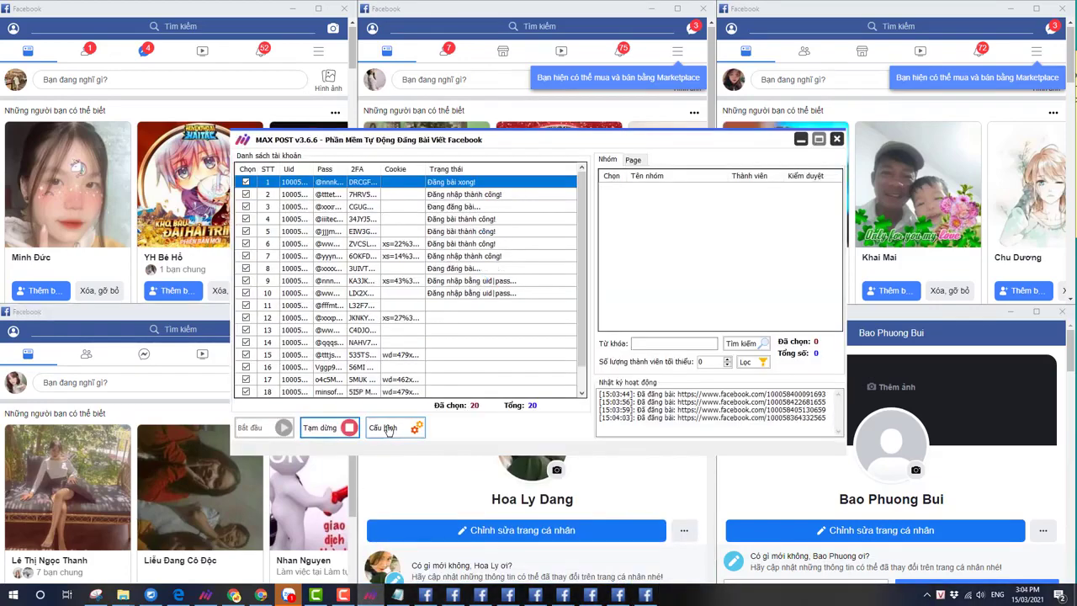
Enable posting to groups, chosen randomly from the group list, and save the posting configuration.
click(386, 428)
click(688, 176)
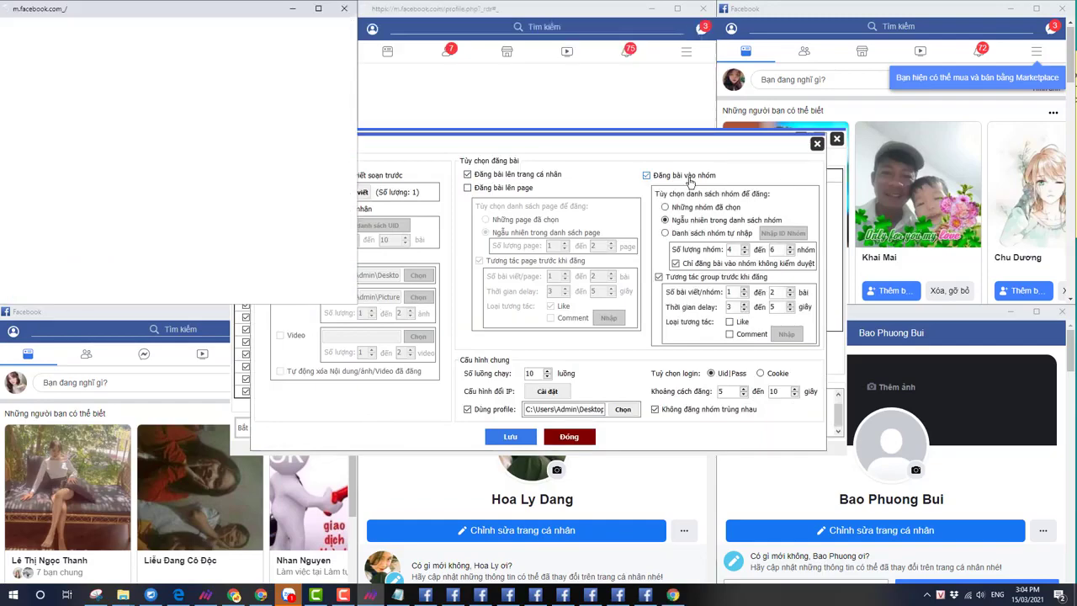
click(510, 436)
click(554, 335)
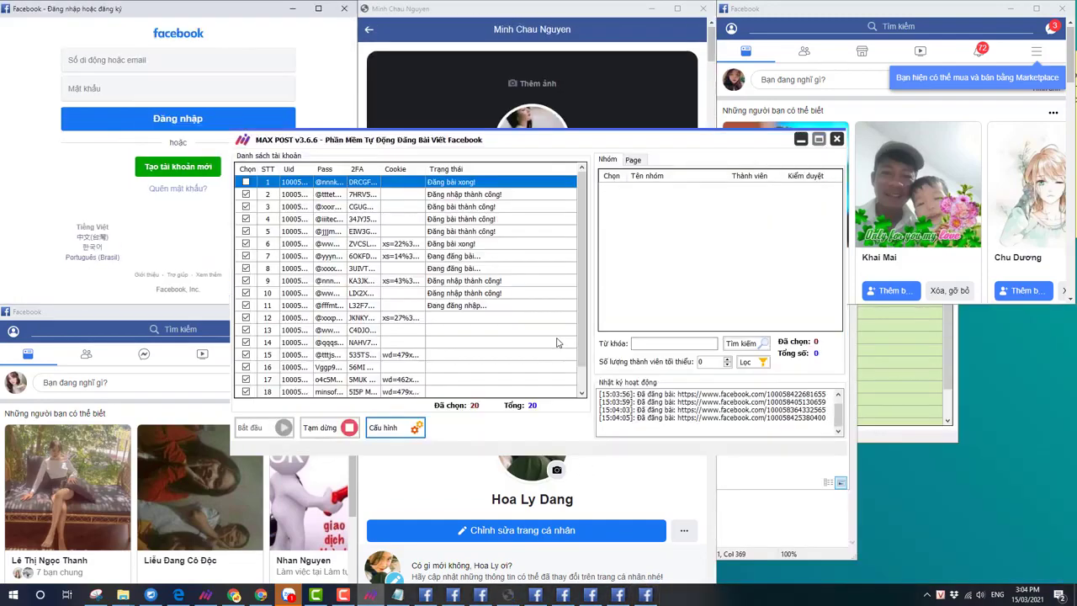
Minimize the MAX POST window and watch the accounts' browser windows publish their posts.
click(799, 140)
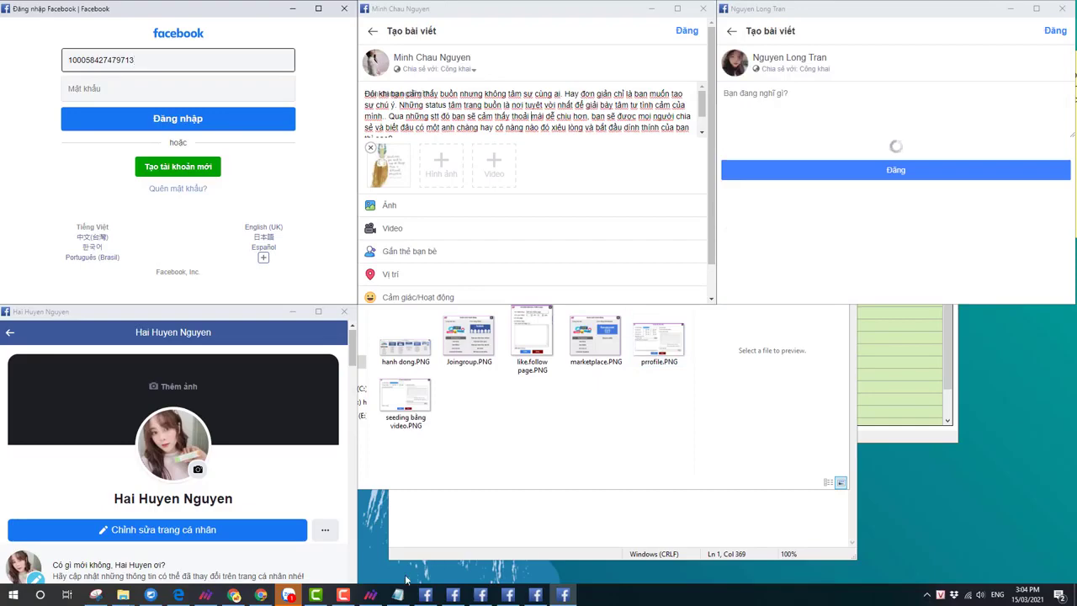
click(372, 594)
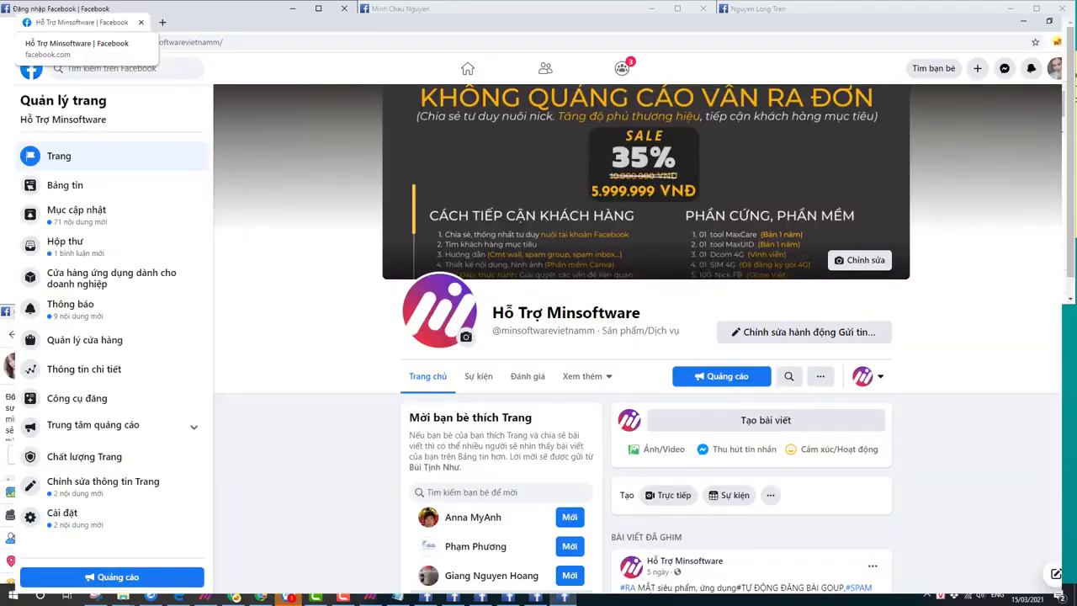
click(372, 594)
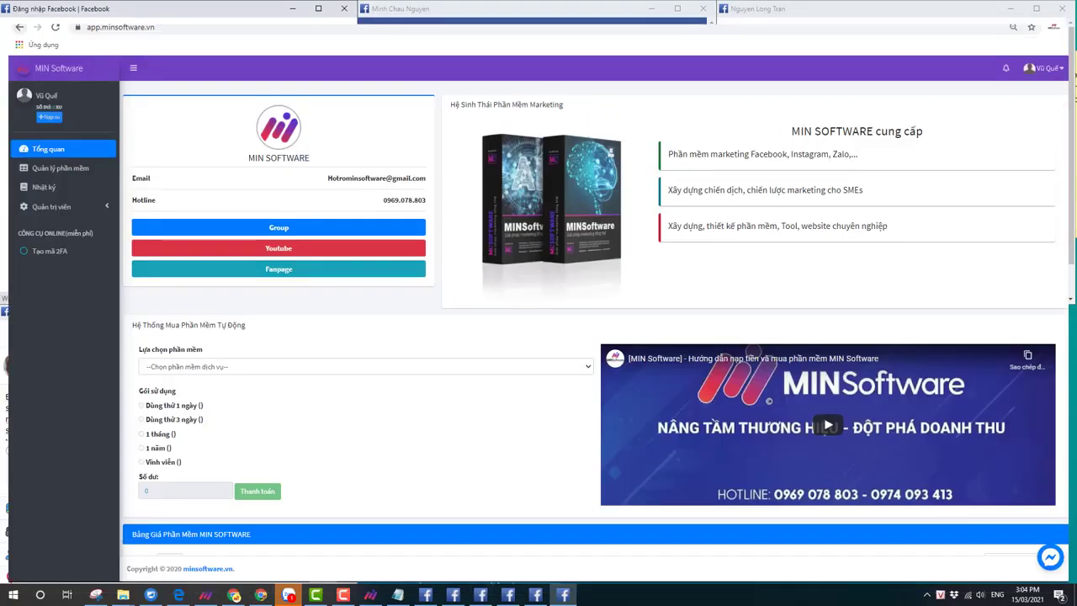